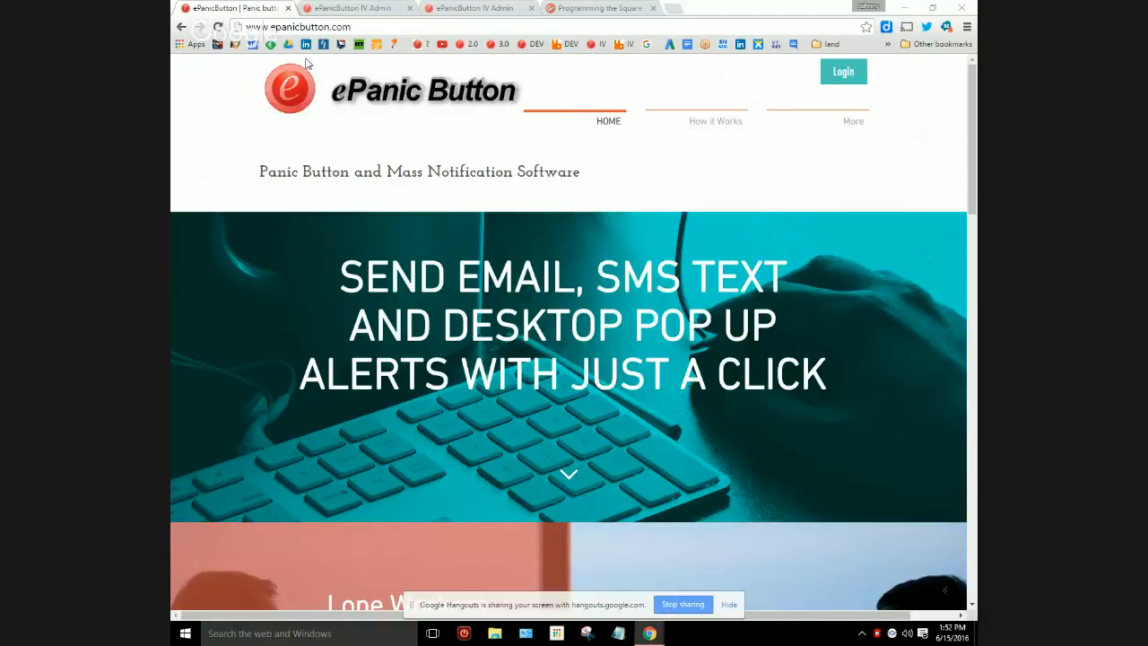
Open the Optional Hardware page and examine the foot pedal, protruding button and recessed button listings.
{"action": "mouse_move", "coordinate": [697, 126]}
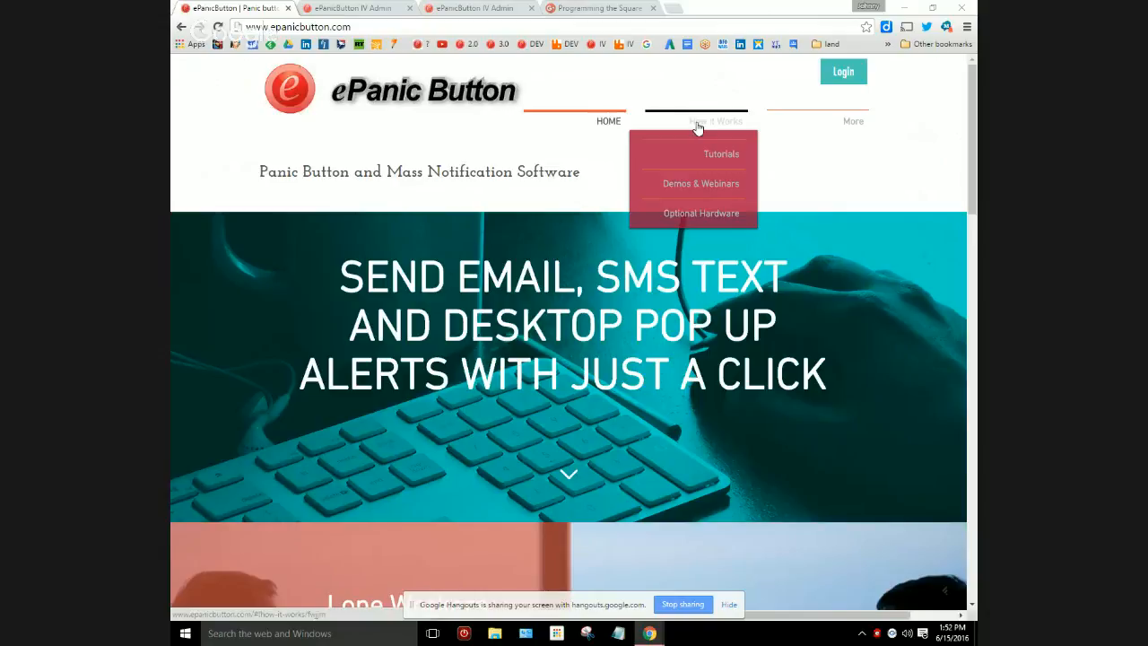
{"action": "left_click", "coordinate": [706, 215]}
{"action": "scroll", "coordinate": [806, 305], "scroll_direction": "down", "scroll_amount": 2}
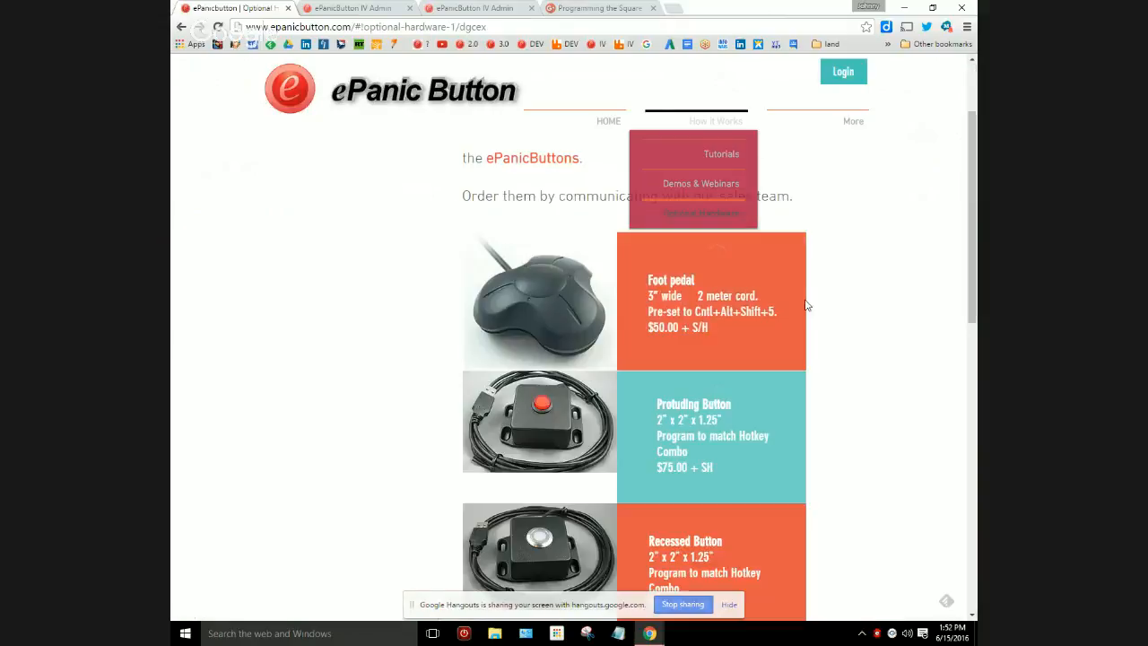
{"action": "scroll", "coordinate": [805, 305], "scroll_direction": "down", "scroll_amount": 2}
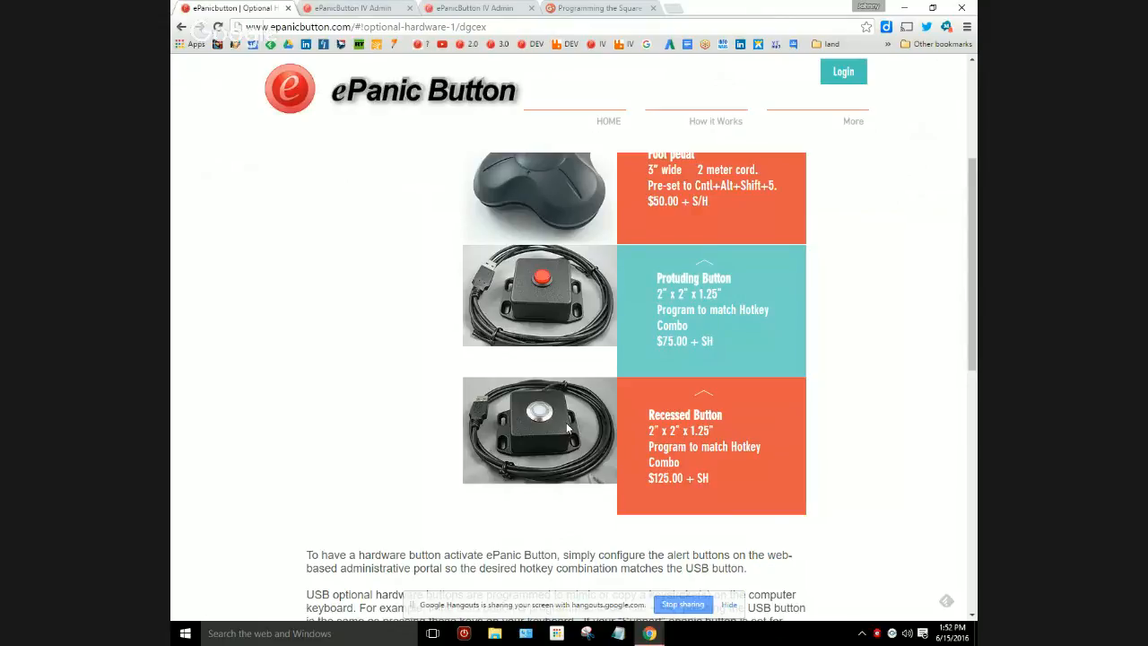
{"action": "key", "text": "ctrl"}
{"action": "key", "text": "ctrl"}
{"action": "scroll", "coordinate": [555, 305], "scroll_direction": "up", "scroll_amount": 2}
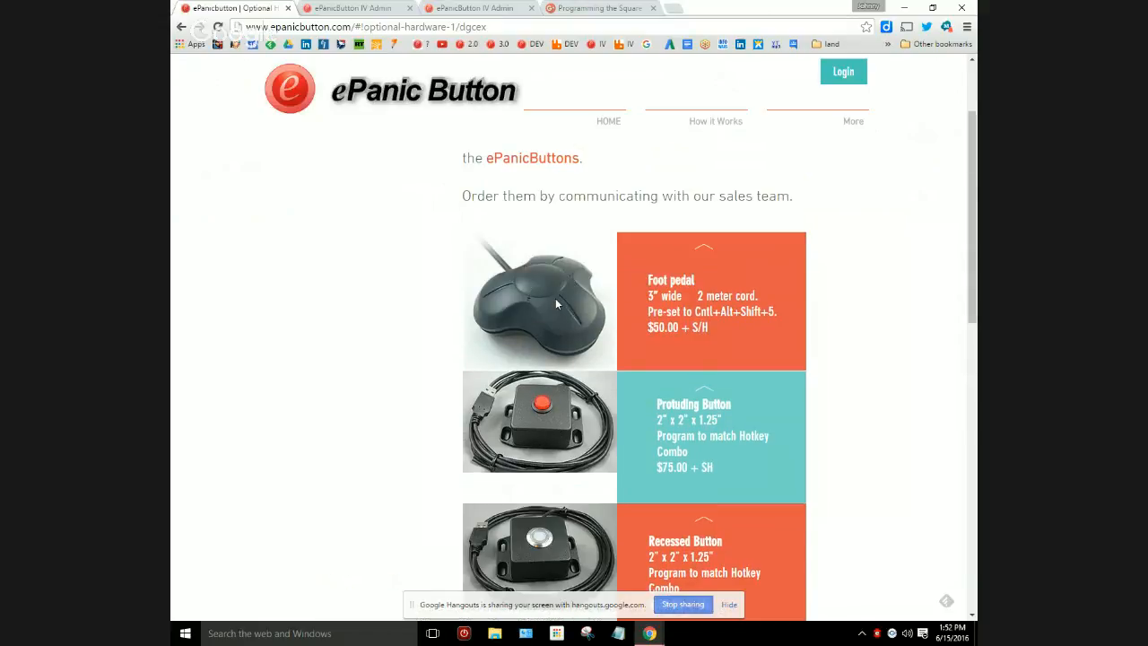
{"action": "left_click", "coordinate": [743, 315]}
{"action": "scroll", "coordinate": [745, 318], "scroll_direction": "down", "scroll_amount": 2}
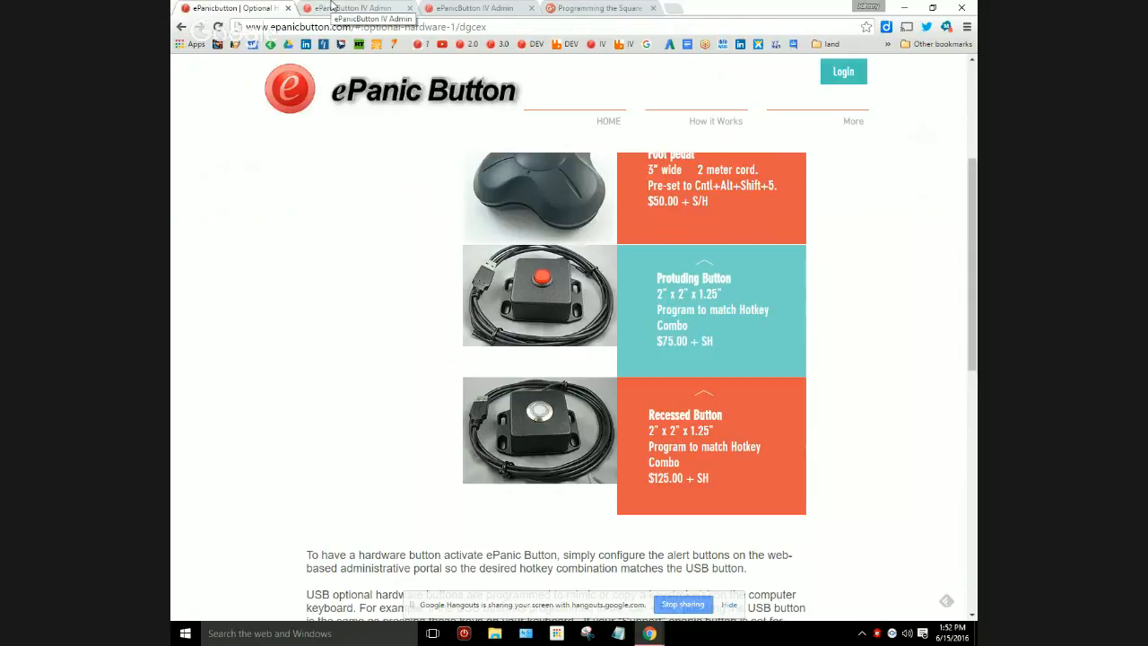
In the ePanic Button administration site, open the Medical button for editing, inspect its hot key code options, and submit the form.
{"action": "left_click", "coordinate": [331, 6]}
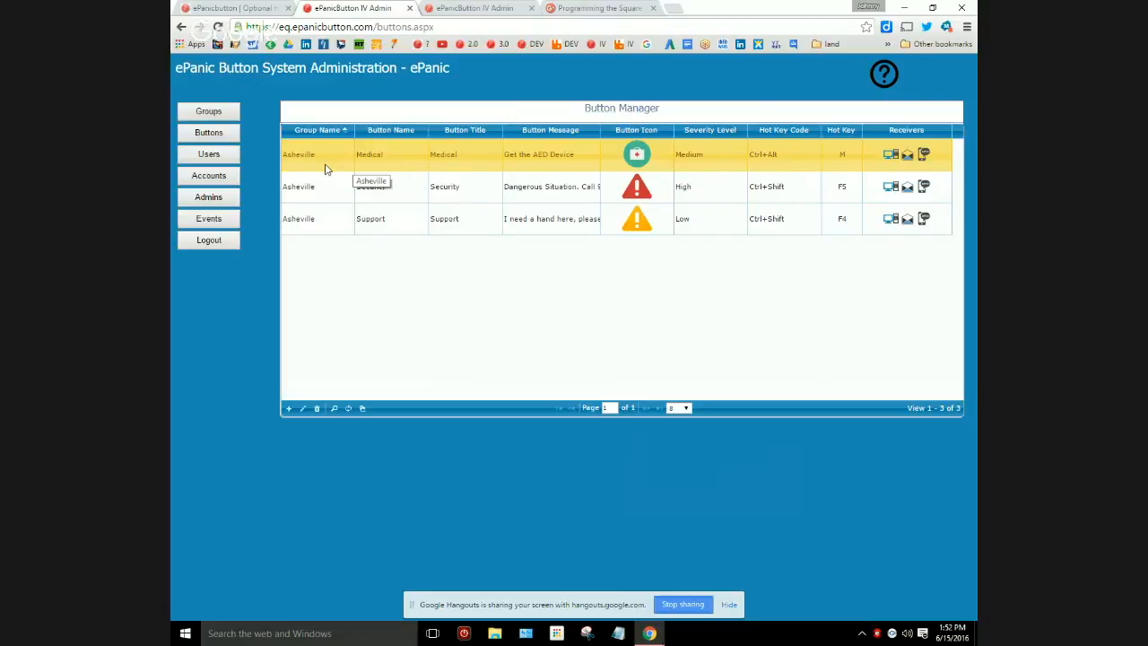
{"action": "left_click", "coordinate": [302, 409]}
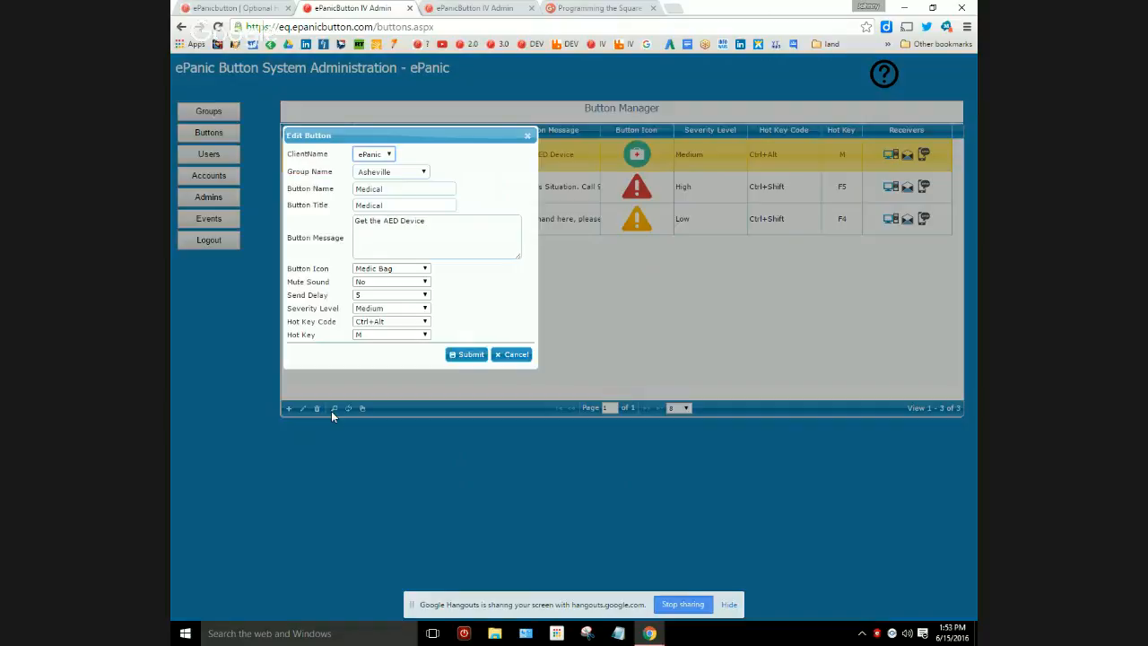
{"action": "left_click", "coordinate": [382, 323]}
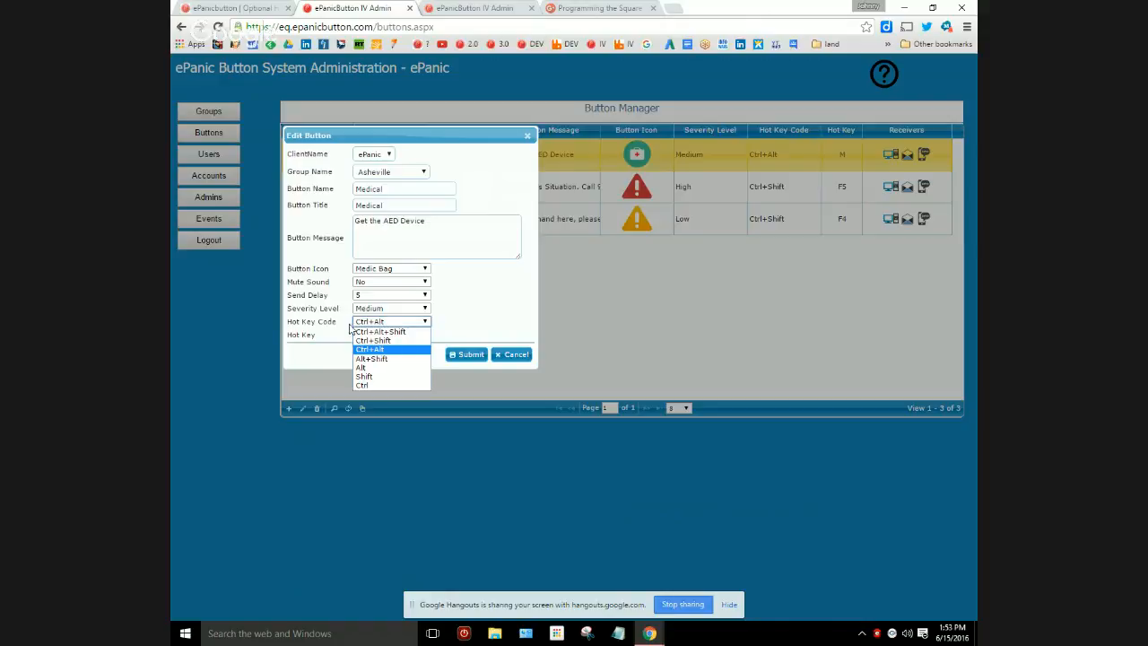
{"action": "left_click", "coordinate": [481, 325]}
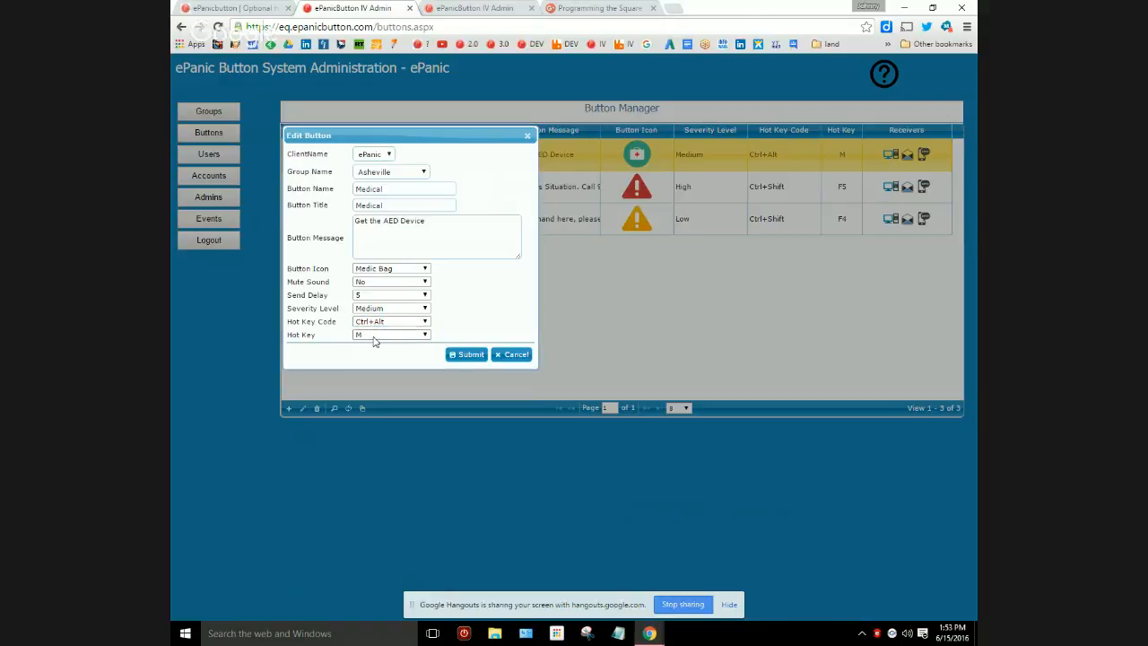
{"action": "left_click", "coordinate": [477, 356]}
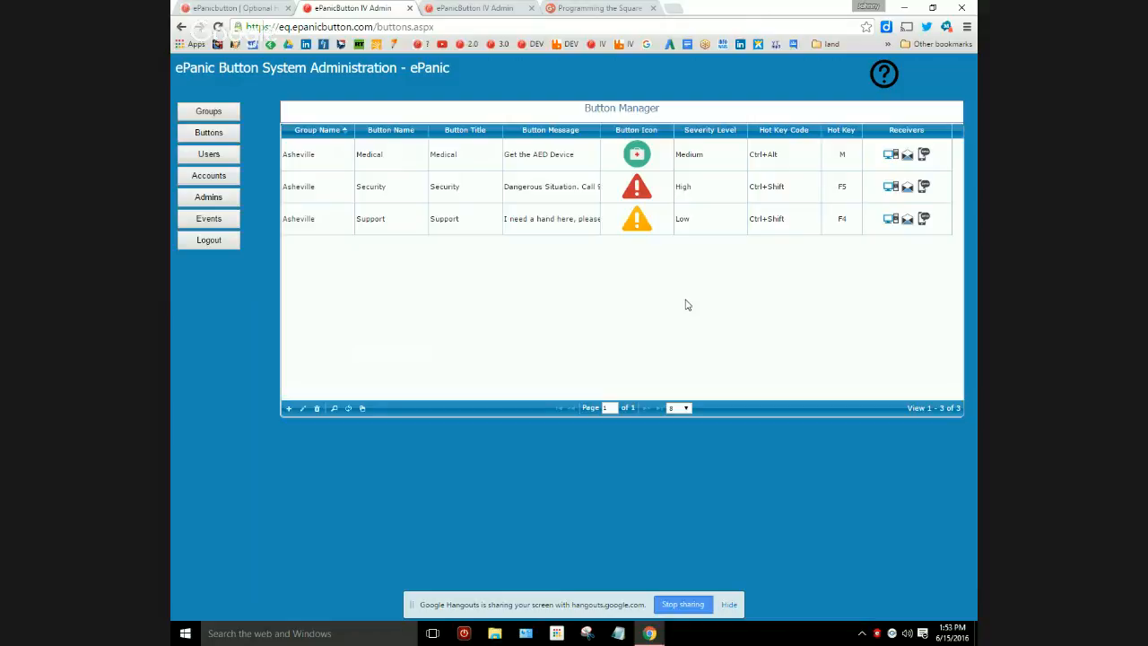
Test the Security button's hot key combination and cancel the alert during its countdown.
{"action": "key", "text": "ctrl+shift+F5"}
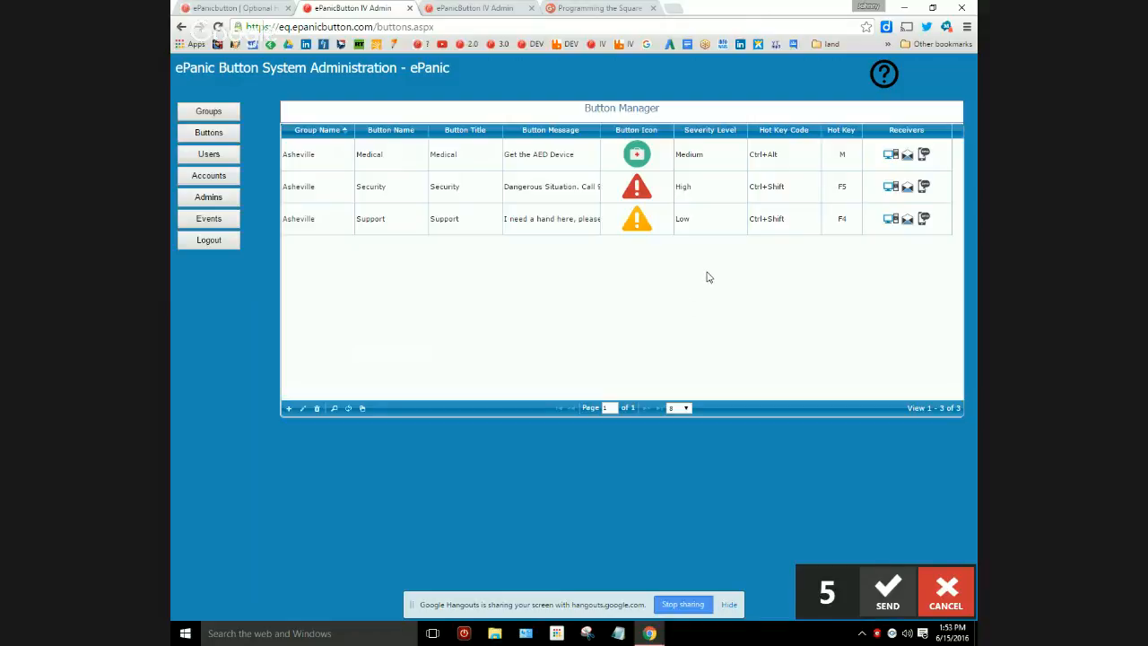
{"action": "left_click", "coordinate": [959, 588]}
{"action": "left_click", "coordinate": [967, 585]}
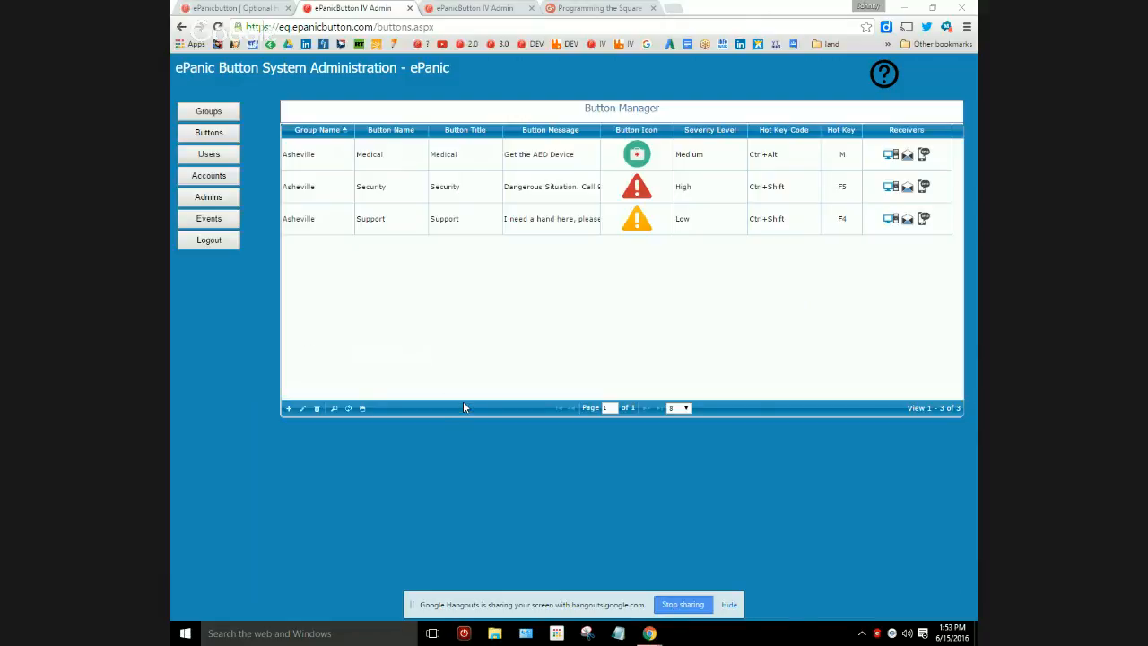
Edit the Medical button with a send delay of 5 and submit the form.
{"action": "left_click", "coordinate": [316, 157]}
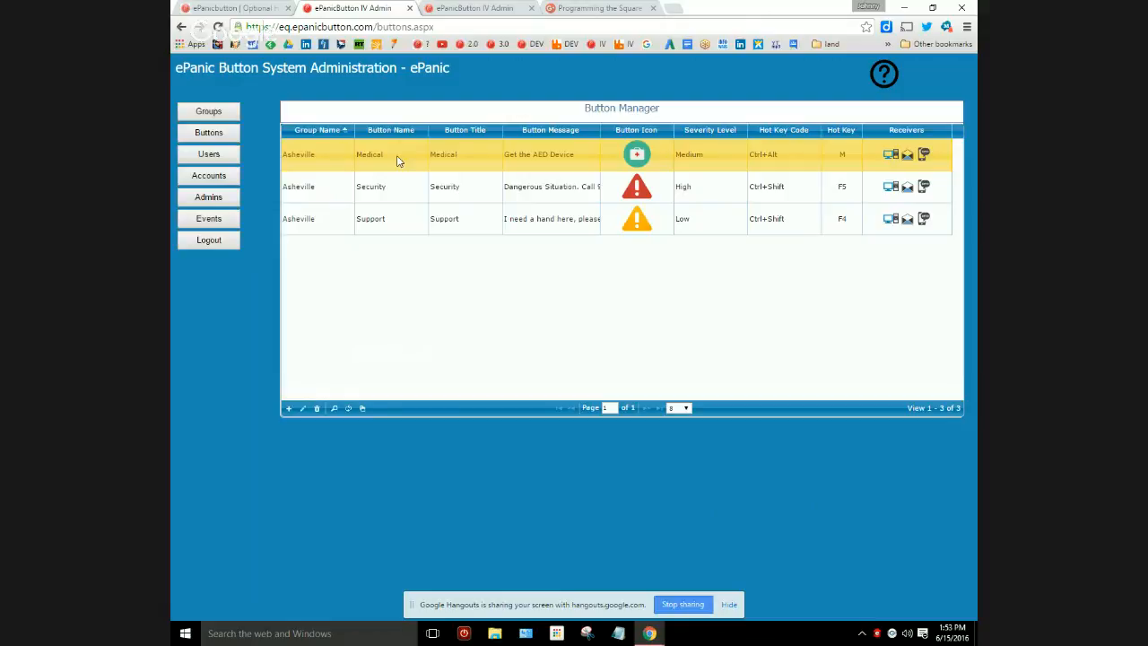
{"action": "left_click", "coordinate": [303, 408]}
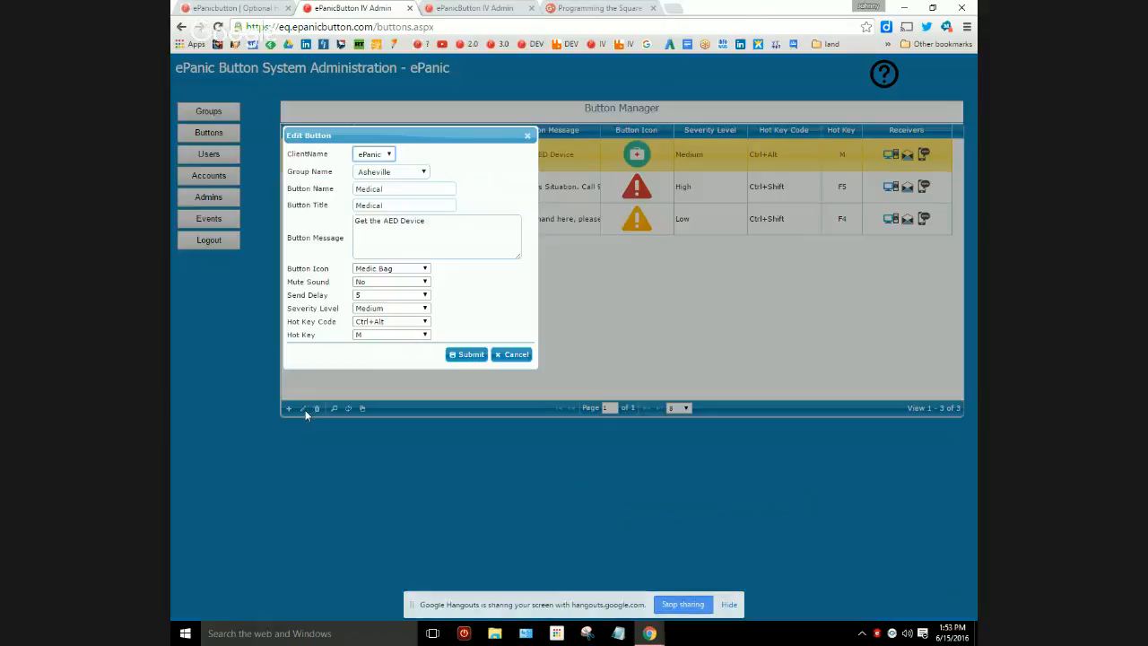
{"action": "left_click", "coordinate": [376, 296]}
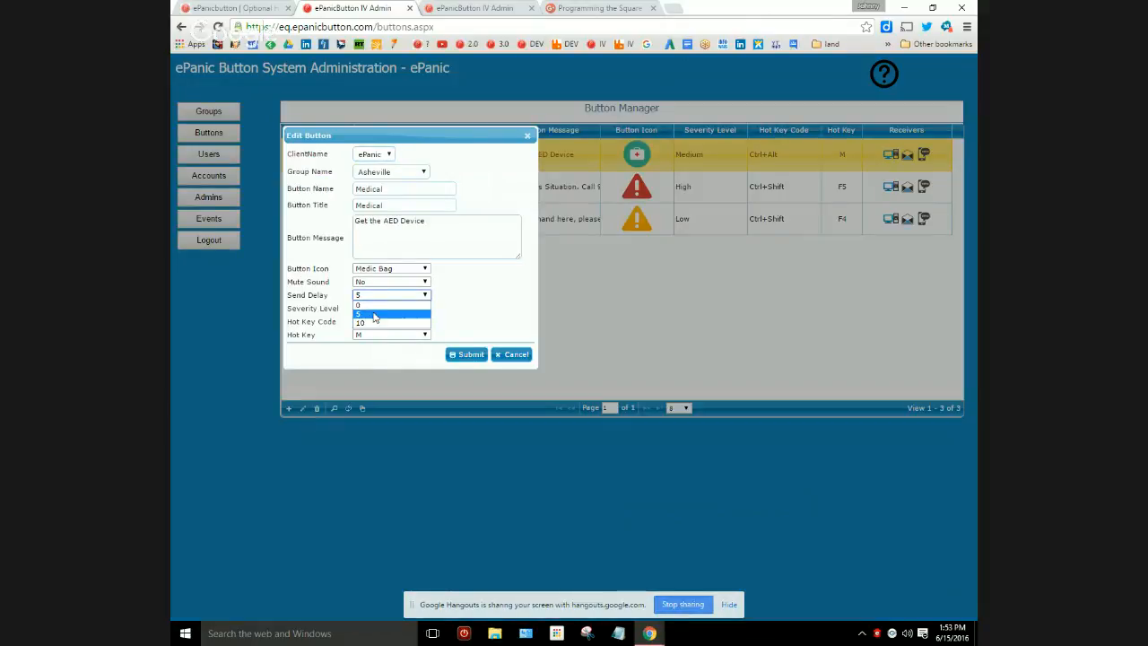
{"action": "left_click", "coordinate": [369, 316]}
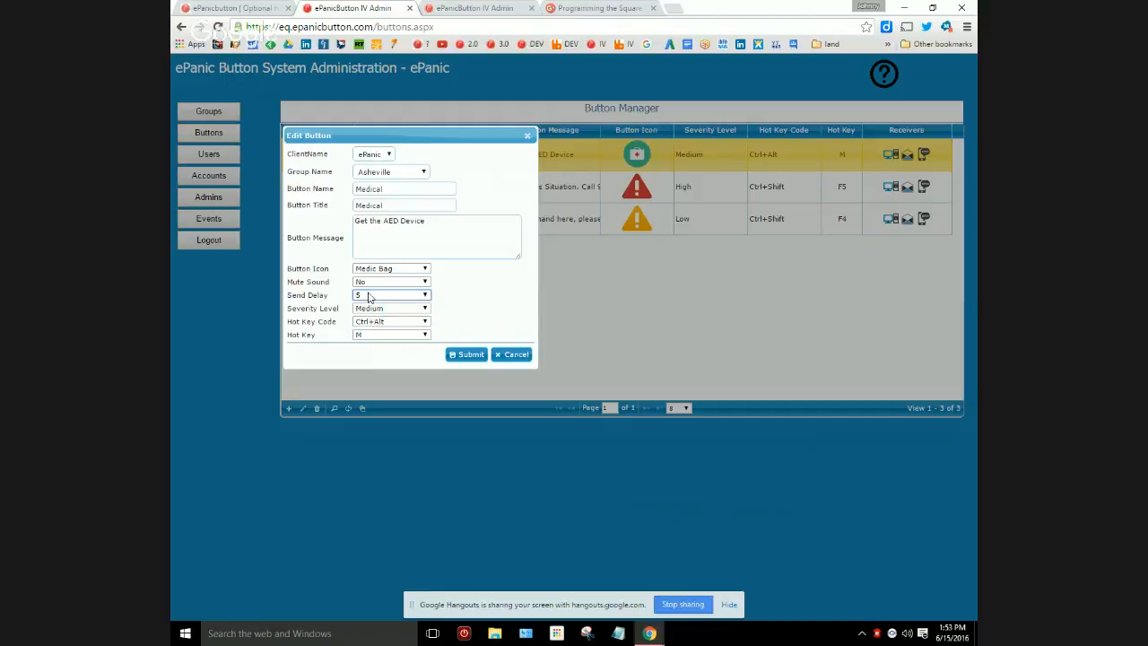
{"action": "left_click", "coordinate": [459, 356]}
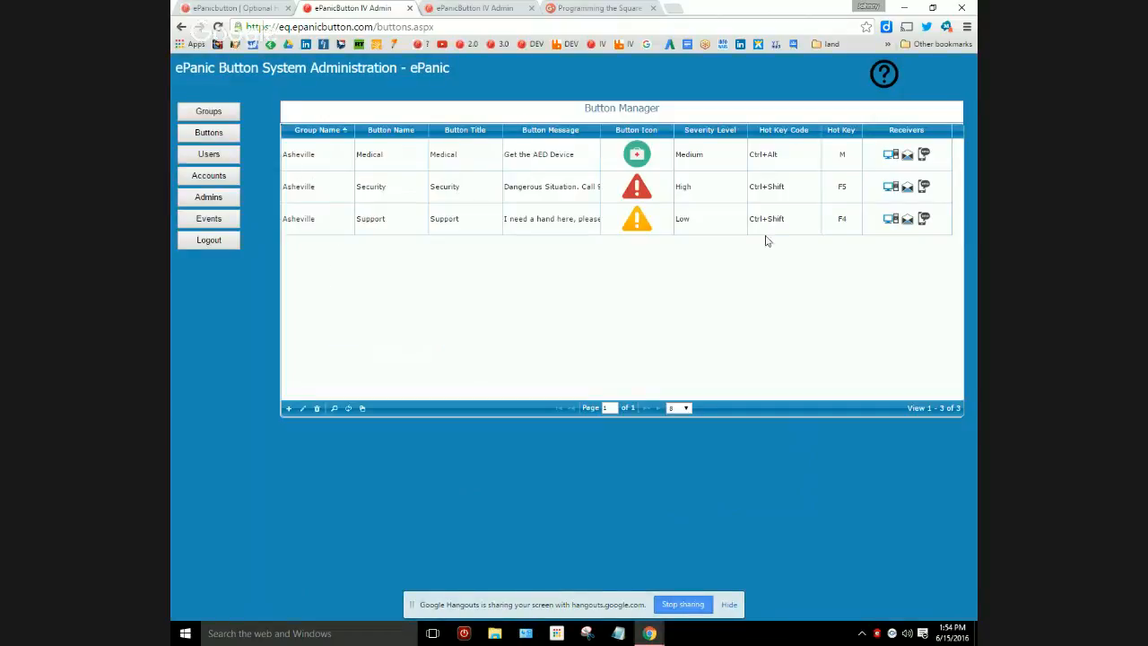
Select the Medical button's row in the Button Manager and check its hot key combination.
{"action": "left_click", "coordinate": [799, 166]}
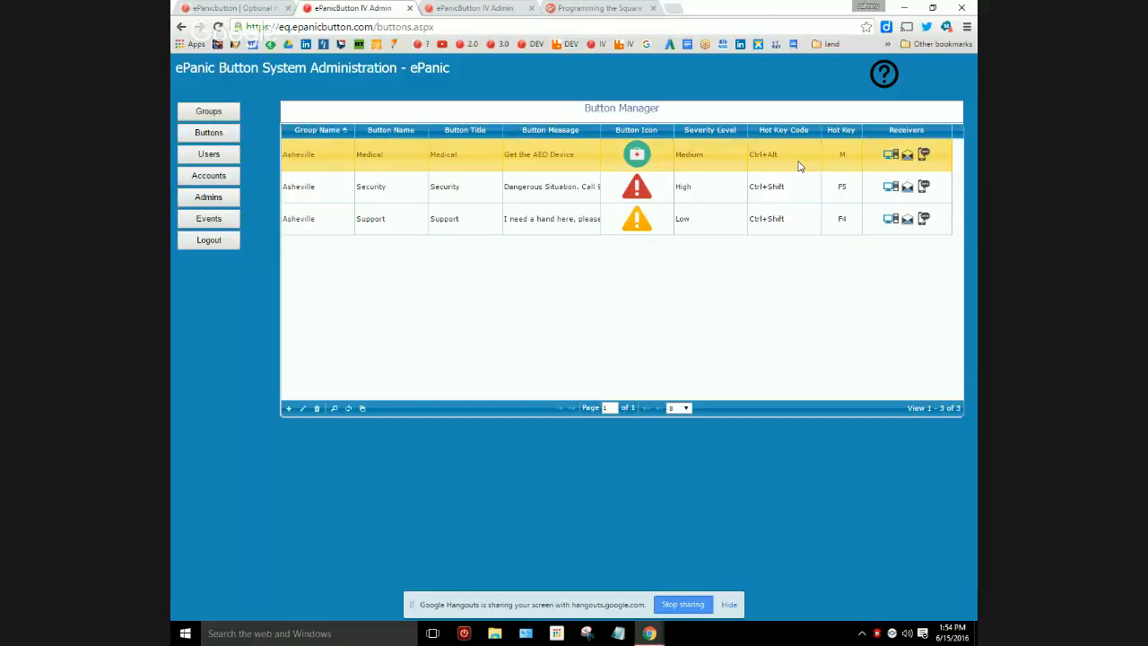
{"action": "key", "text": "ctrl"}
{"action": "key", "text": "ctrl"}
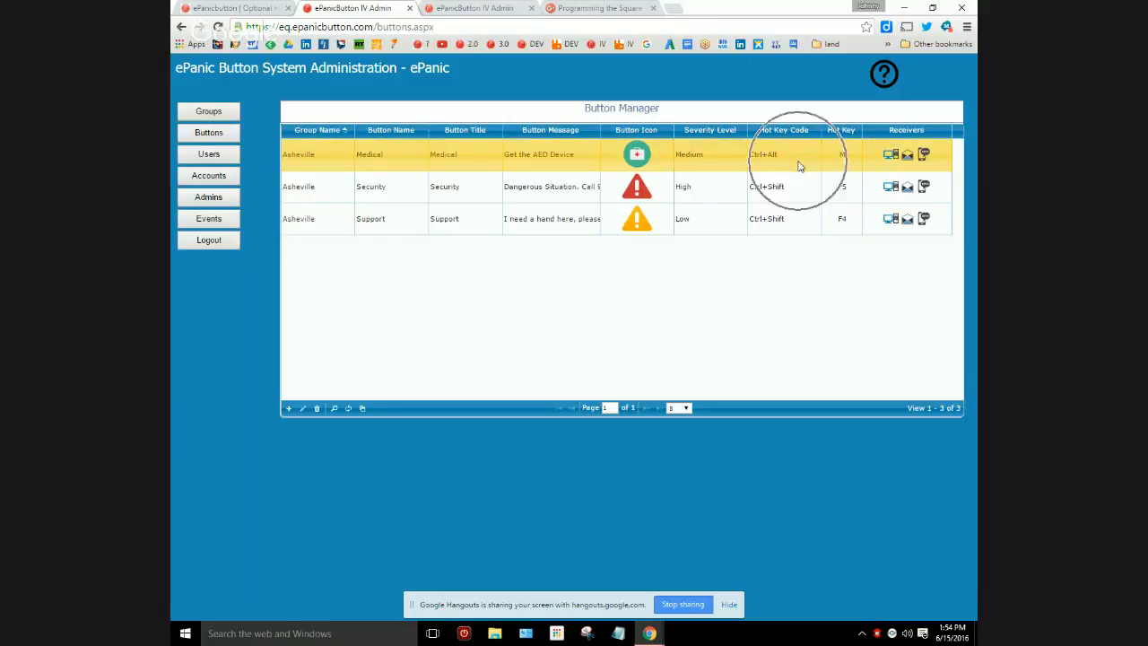
Return to the Optional Hardware page and examine the setup overview for the square Delcom buttons.
{"action": "left_click", "coordinate": [229, 7]}
{"action": "key", "text": "ctrl"}
{"action": "key", "text": "ctrl"}
{"action": "key", "text": "ctrl"}
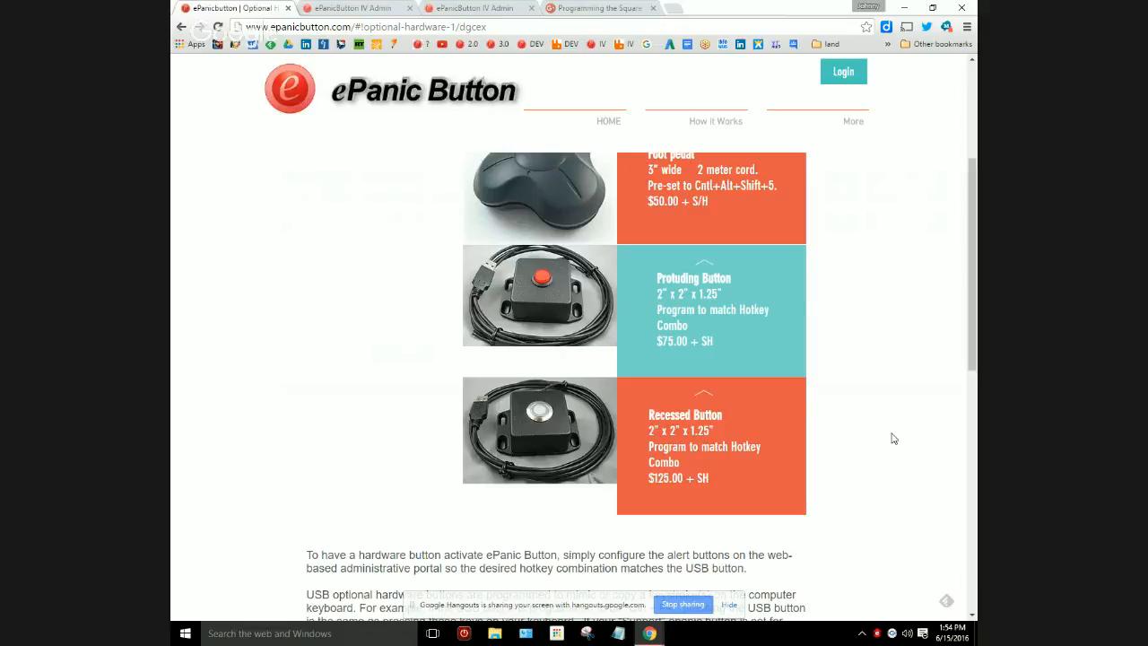
{"action": "scroll", "coordinate": [893, 438], "scroll_direction": "down", "scroll_amount": 1}
{"action": "scroll", "coordinate": [893, 437], "scroll_direction": "down", "scroll_amount": 2}
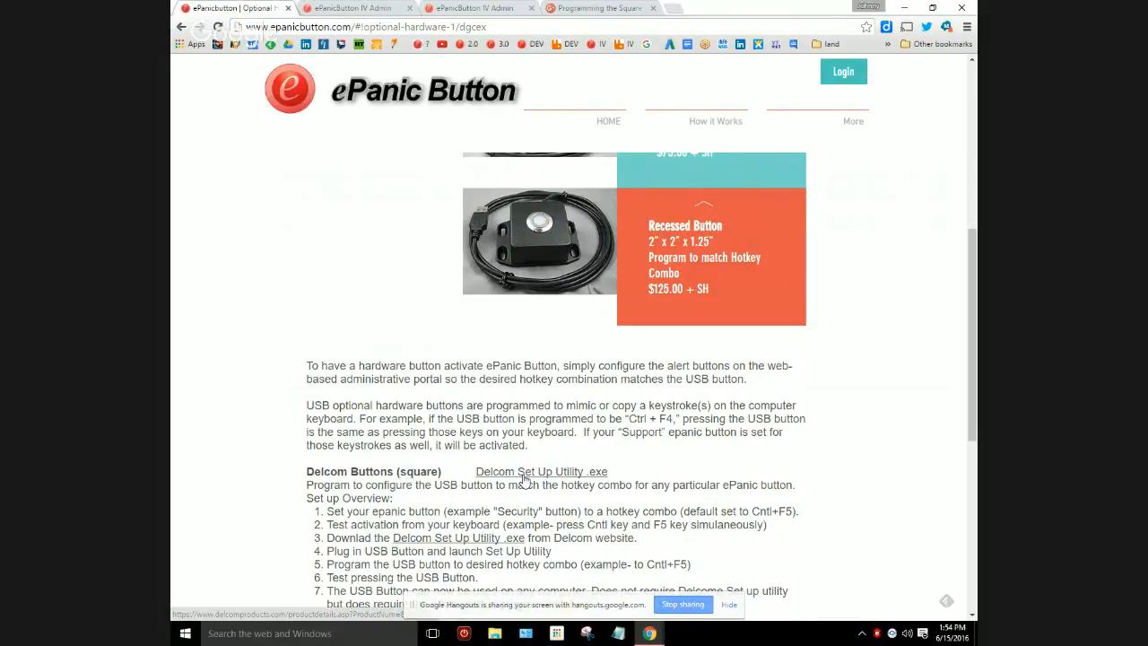
{"action": "scroll", "coordinate": [525, 482], "scroll_direction": "down", "scroll_amount": 2}
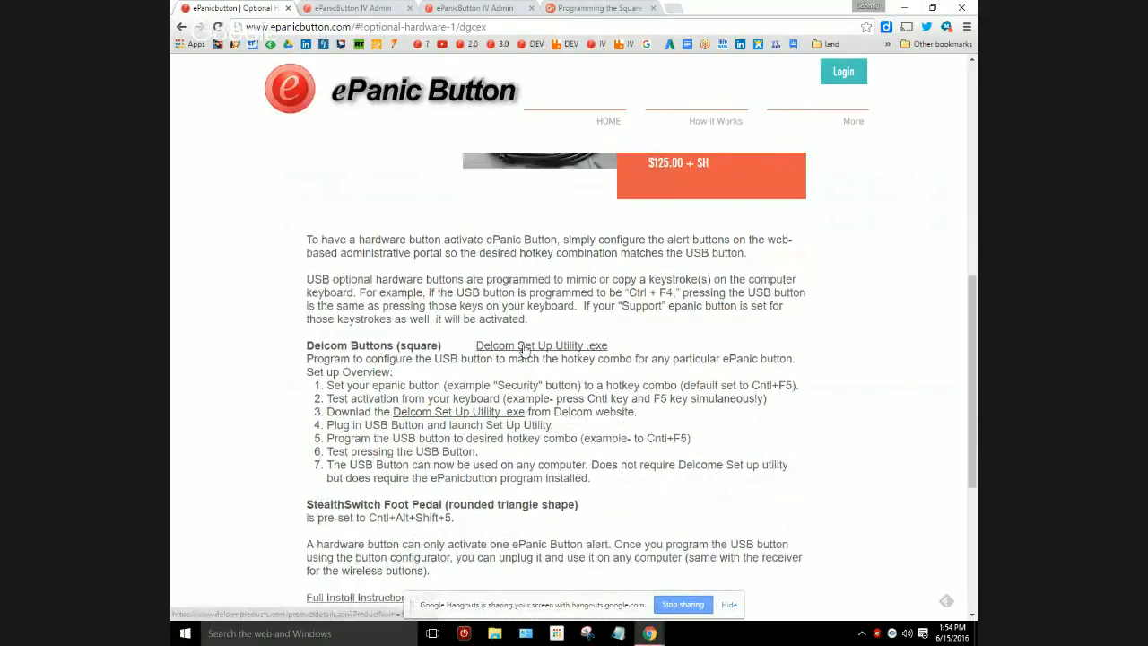
Download the Delcom Setup Utility from its product page, launch it, and clear the browser from behind its window.
{"action": "left_click", "coordinate": [524, 350]}
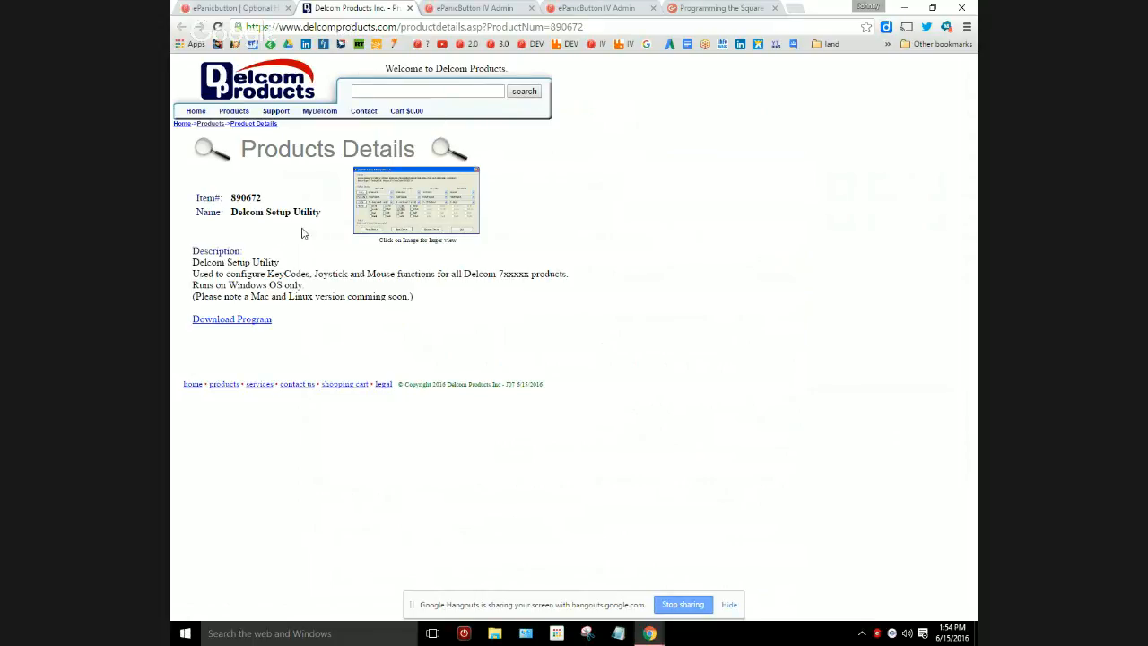
{"action": "left_click", "coordinate": [252, 321]}
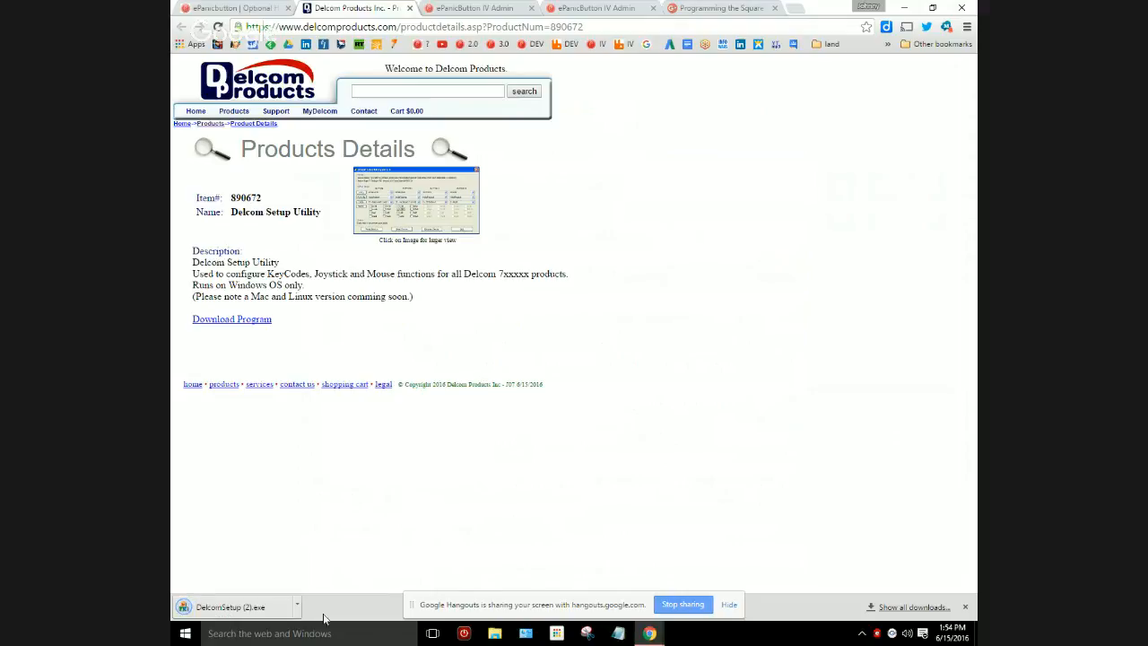
{"action": "left_click", "coordinate": [216, 614]}
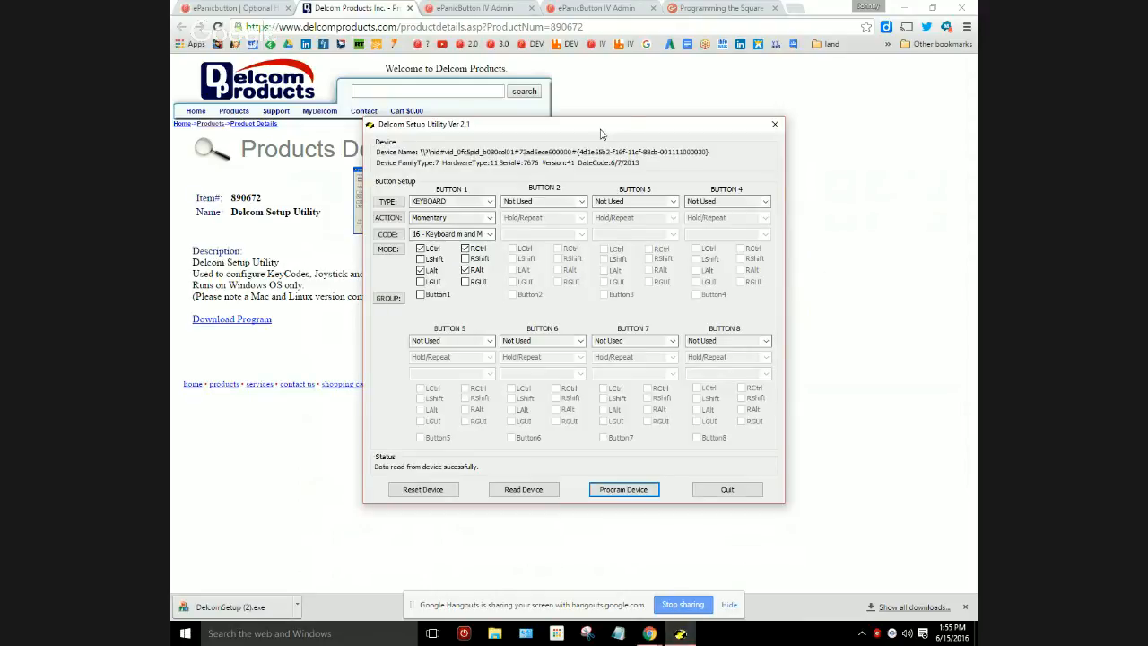
{"action": "left_click_drag", "start_coordinate": [601, 133], "coordinate": [621, 102]}
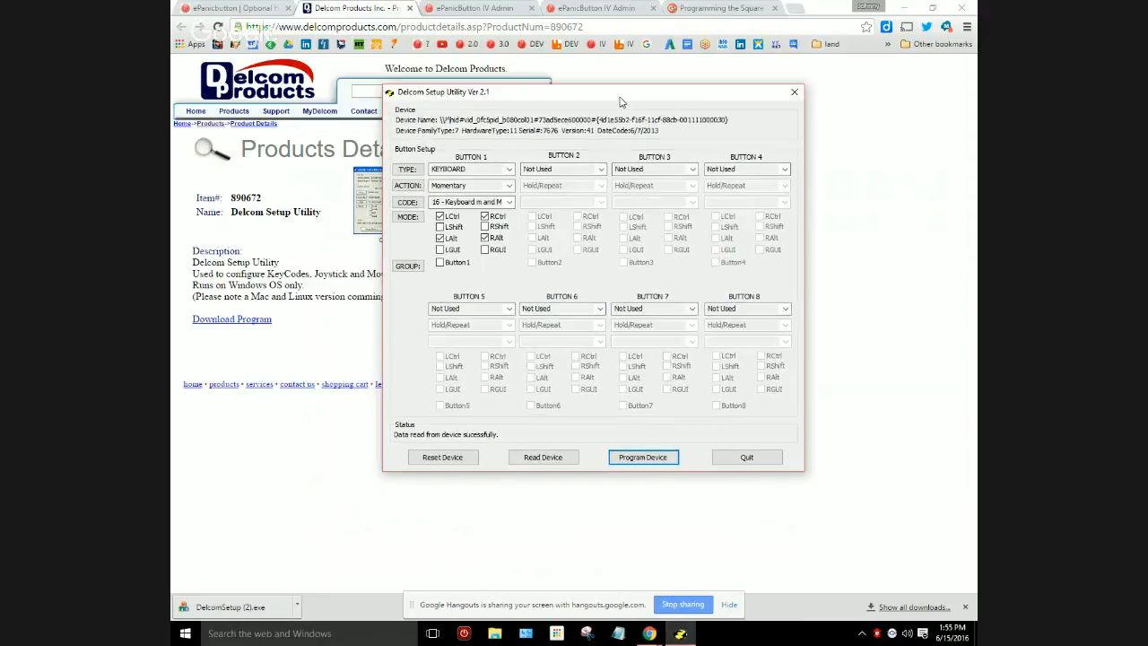
{"action": "left_click", "coordinate": [905, 7]}
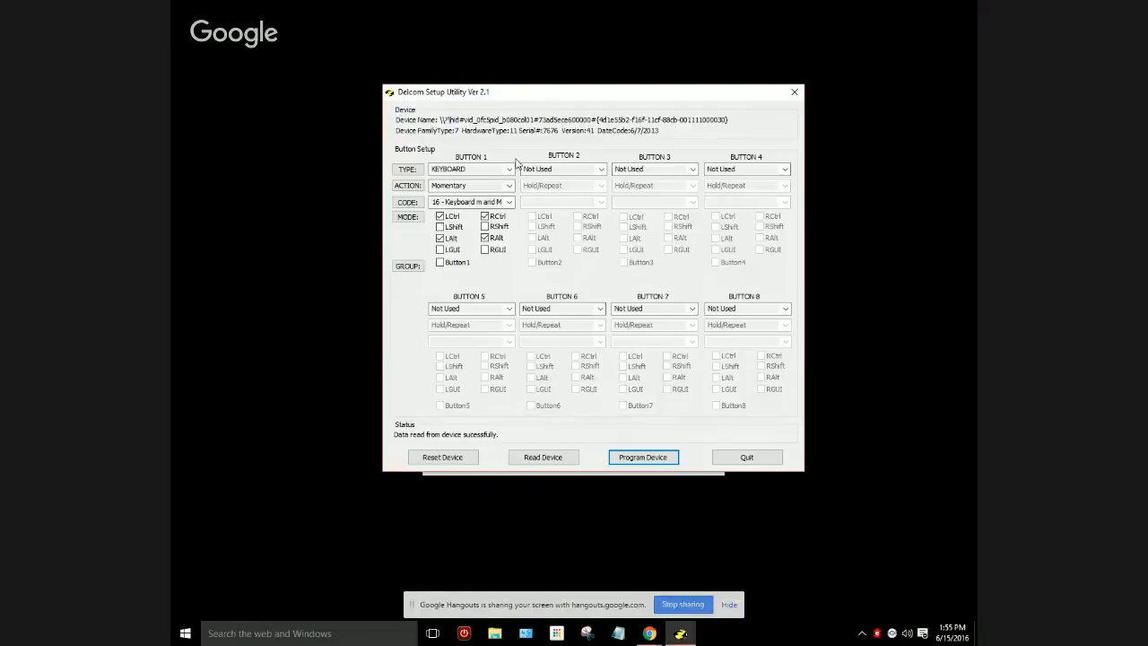
{"action": "left_click_drag", "start_coordinate": [647, 93], "coordinate": [635, 91]}
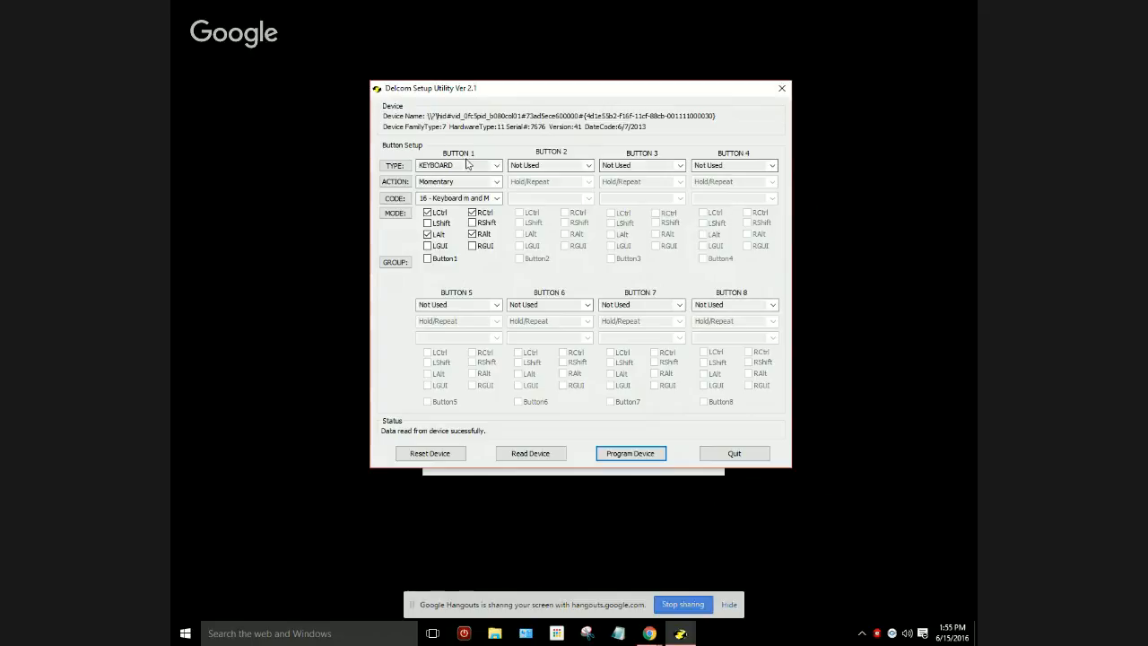
Read the help on the Type setting for Button 1 and close it.
{"action": "left_click", "coordinate": [405, 170]}
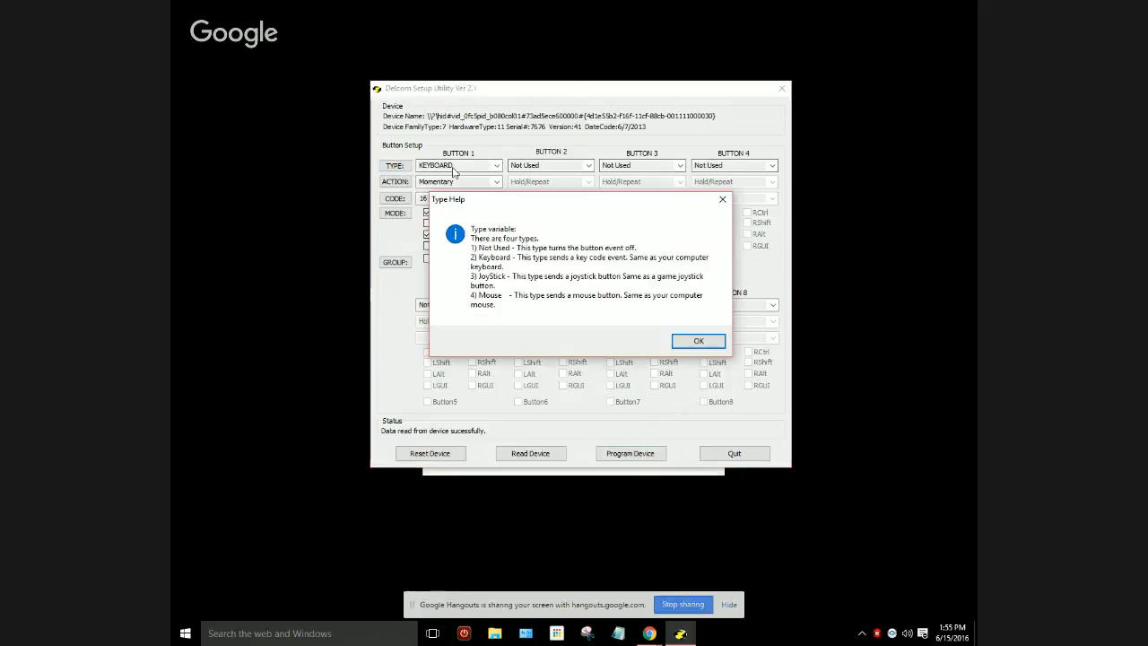
{"action": "left_click", "coordinate": [699, 340]}
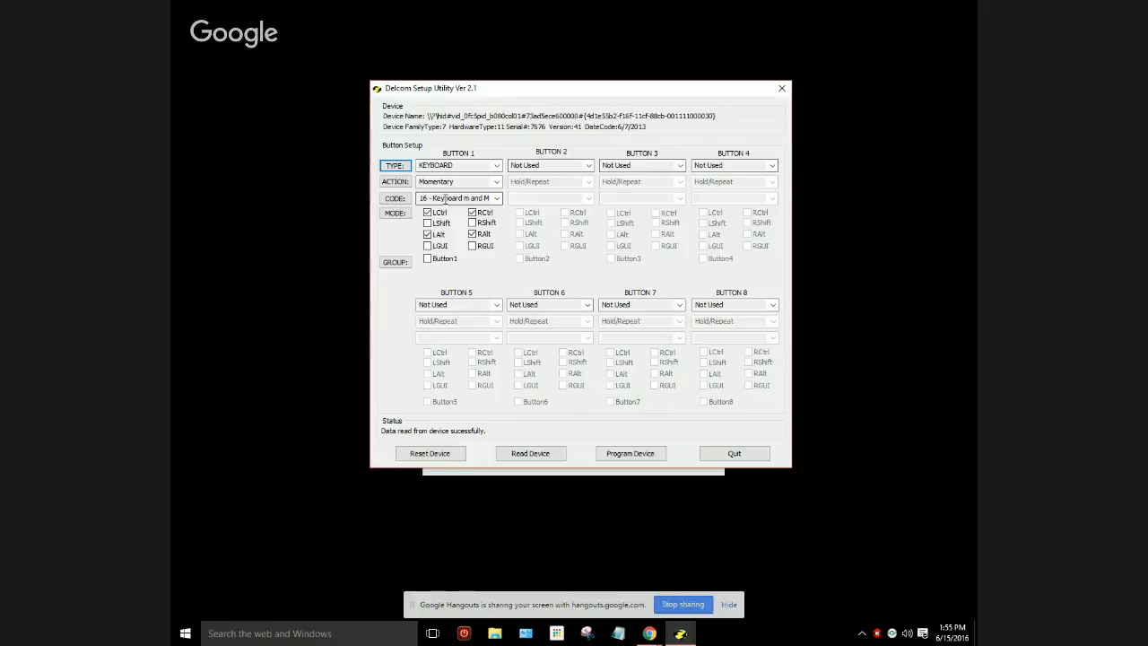
Switch to the browser to check the Medical button's hot key in the Button Manager, and return to the Delcom Setup Utility.
{"action": "left_click", "coordinate": [647, 633]}
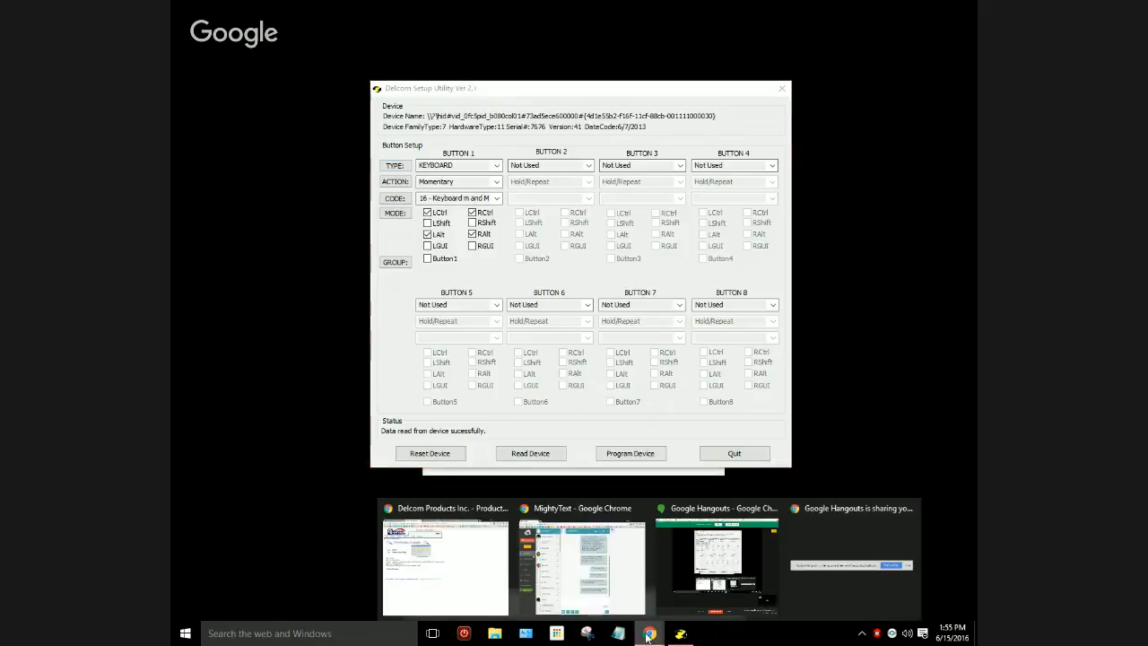
{"action": "left_click", "coordinate": [484, 582]}
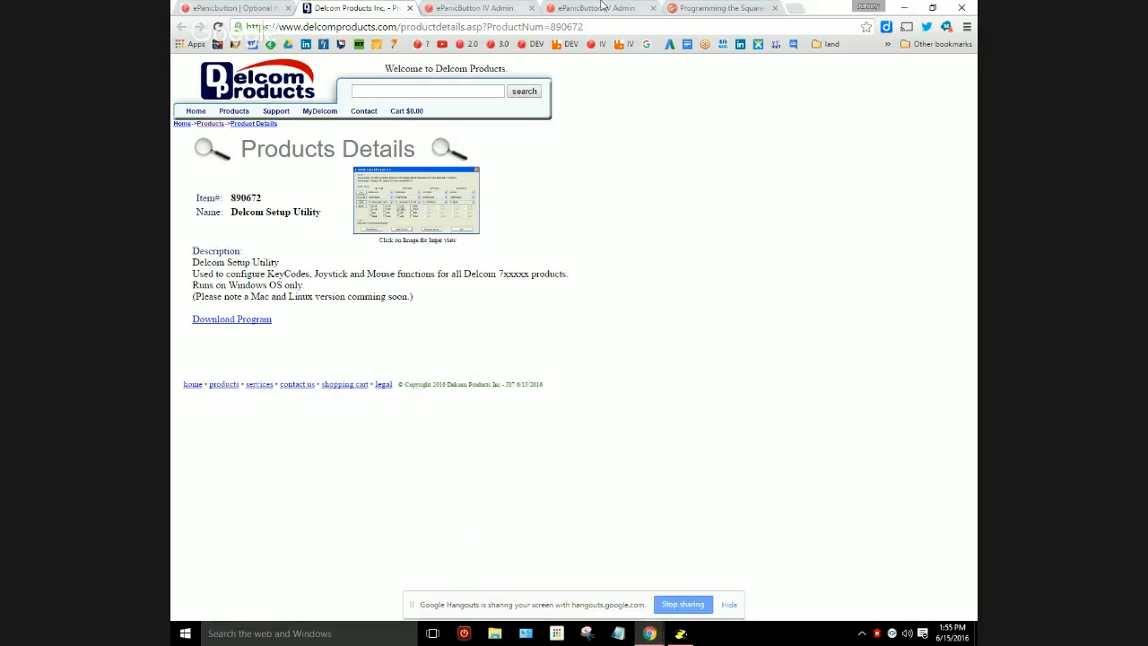
{"action": "left_click", "coordinate": [600, 8]}
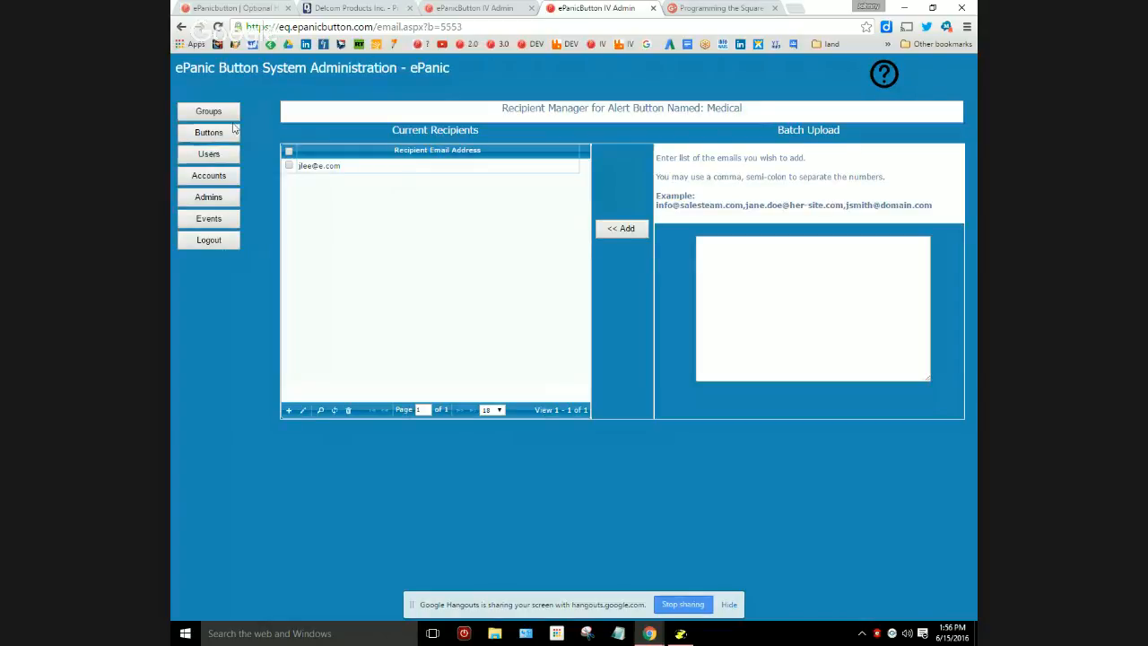
{"action": "left_click", "coordinate": [466, 7]}
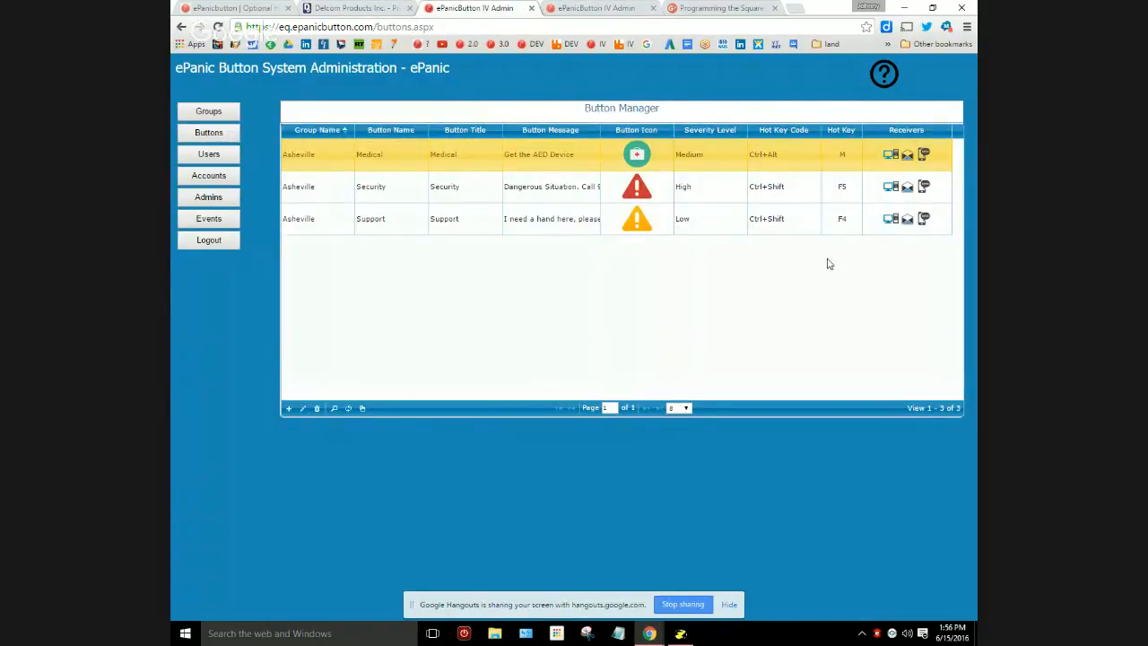
{"action": "left_click", "coordinate": [681, 633]}
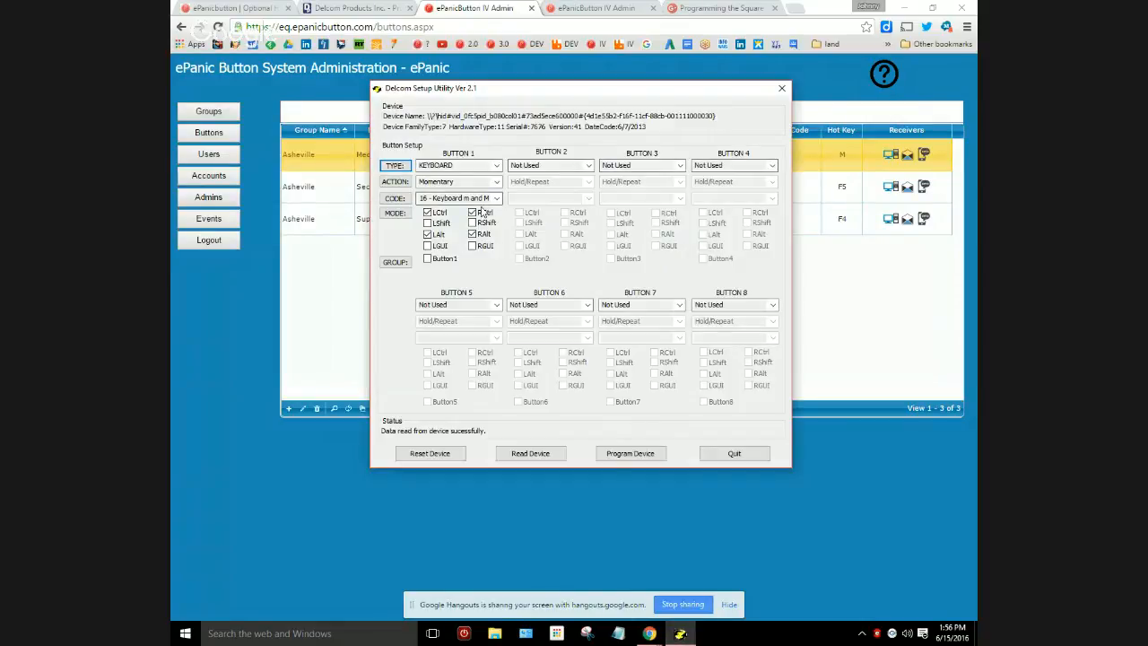
Check that Button 1 uses code 16 - Keyboard m and M with the left and right Ctrl and Alt modifiers, and program the device.
{"action": "left_click", "coordinate": [479, 197]}
{"action": "left_click", "coordinate": [495, 197]}
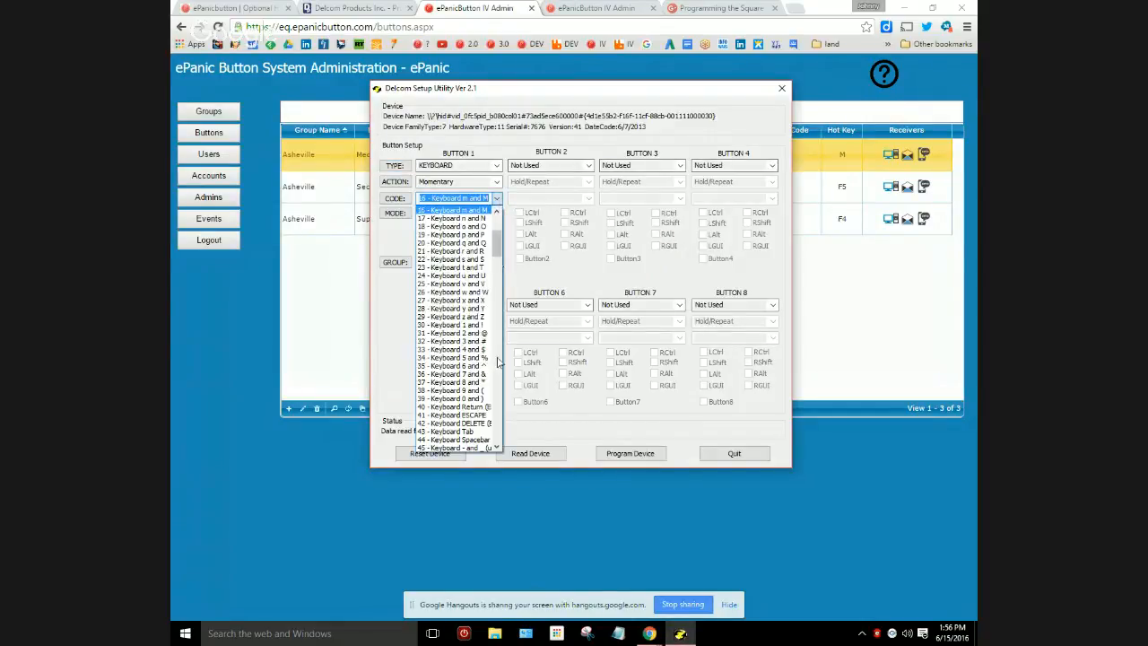
{"action": "scroll", "coordinate": [496, 242], "scroll_direction": "up", "scroll_amount": 1}
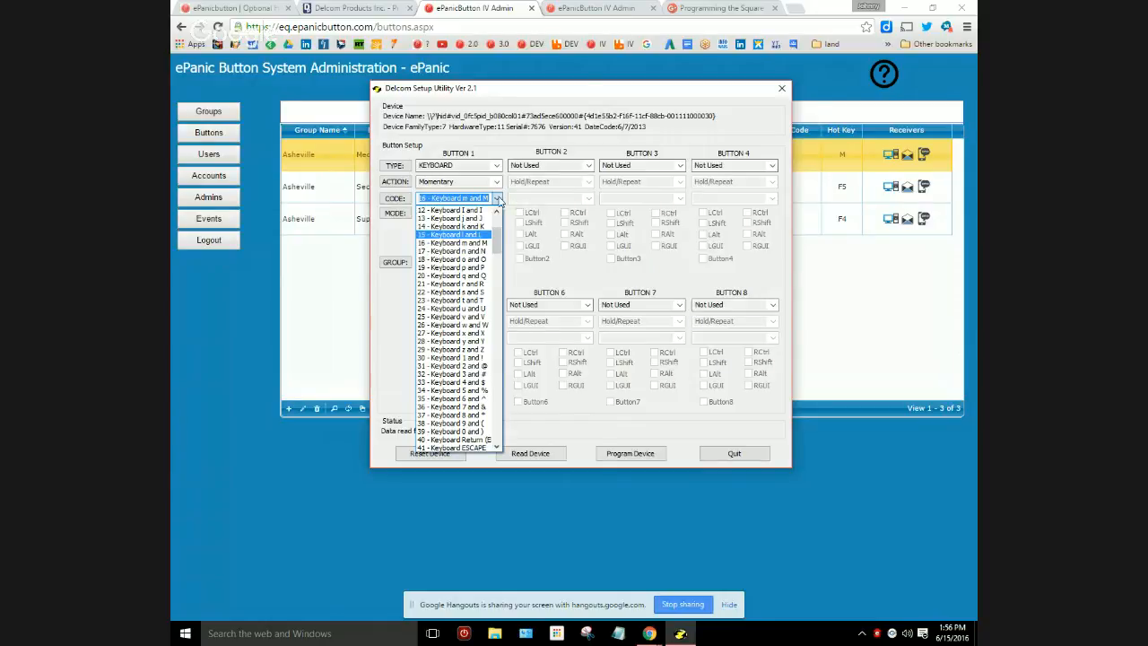
{"action": "left_click", "coordinate": [498, 198]}
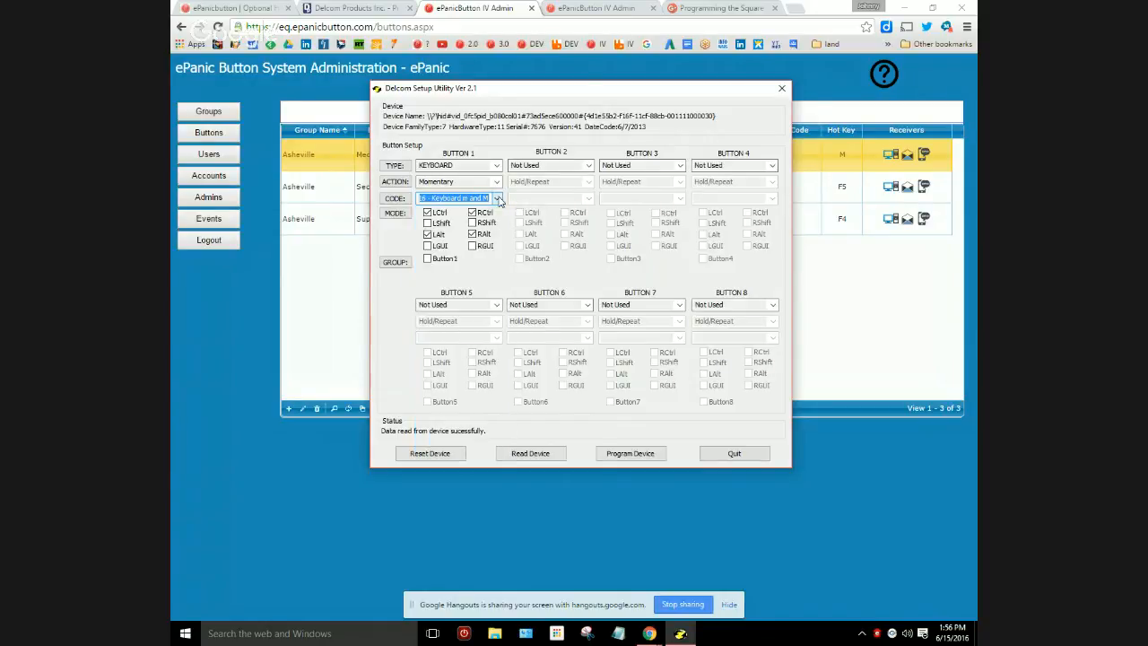
{"action": "left_click", "coordinate": [428, 213]}
{"action": "left_click", "coordinate": [472, 234]}
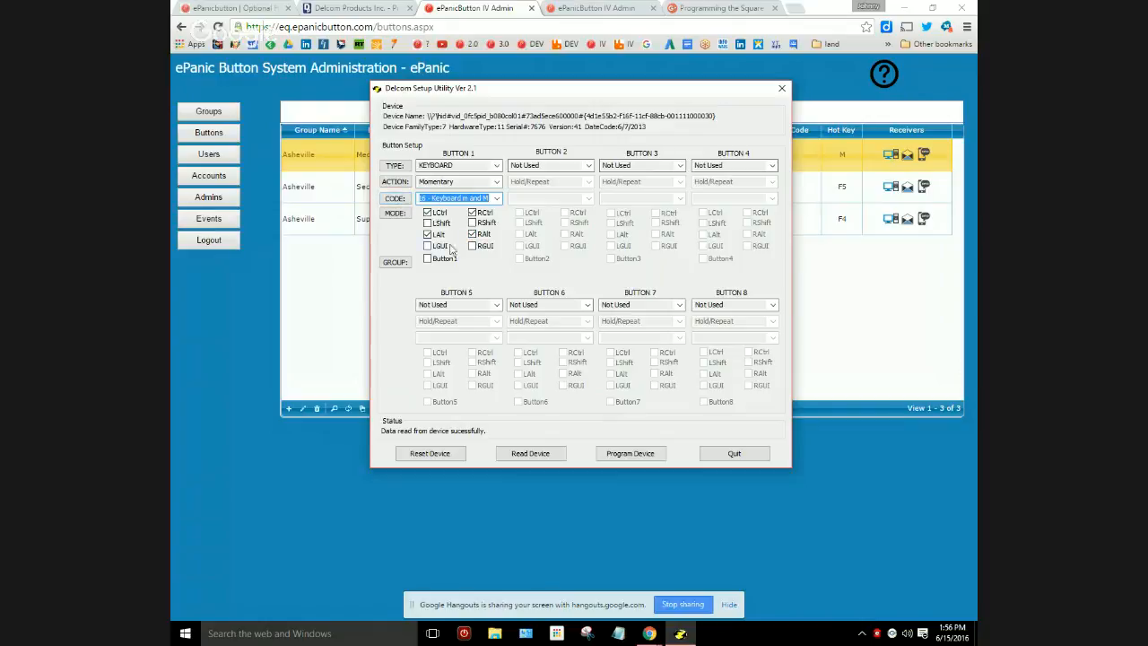
{"action": "left_click", "coordinate": [650, 455]}
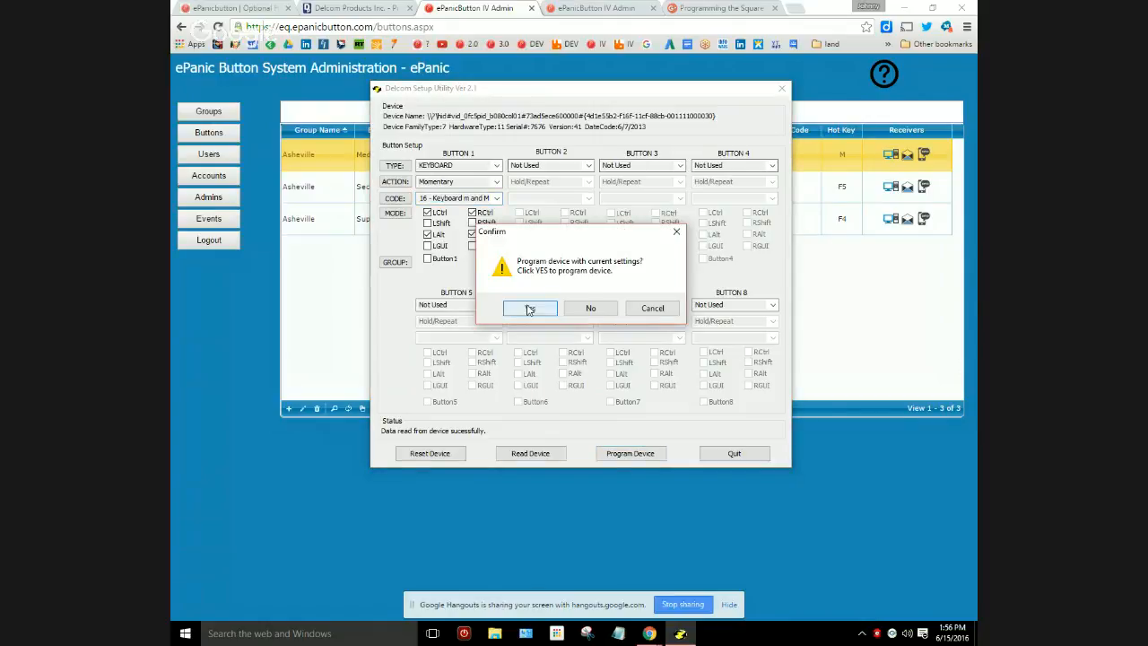
{"action": "left_click", "coordinate": [530, 308]}
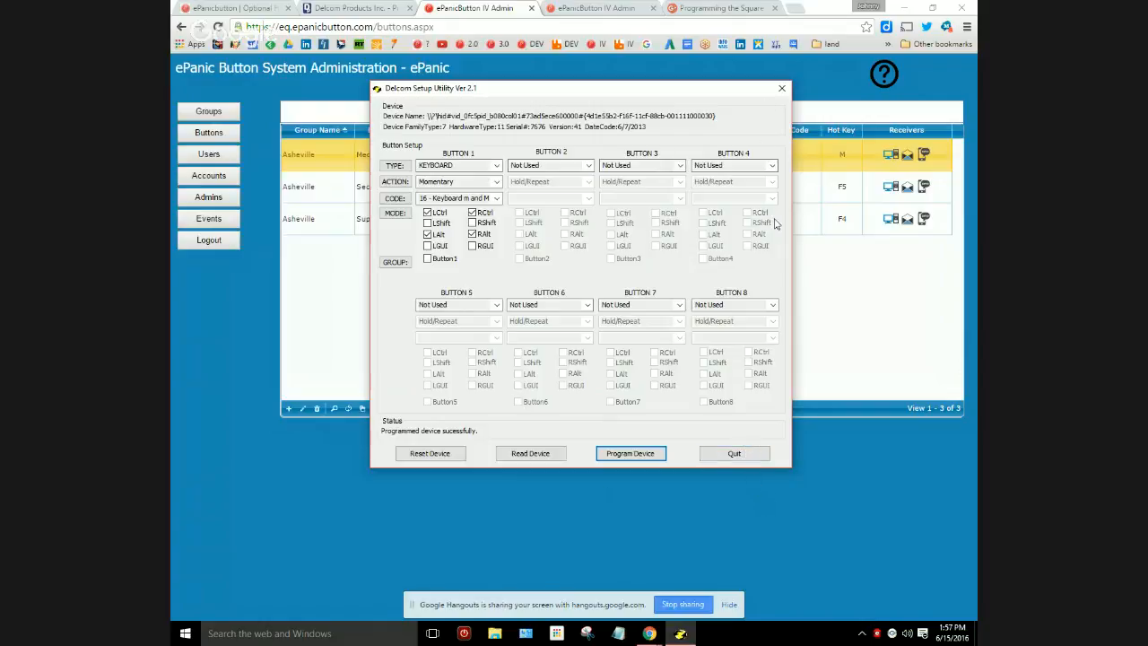
Close the Delcom Setup Utility, test the Medical alert with its Ctrl+Alt+M hot key, and cancel sending it.
{"action": "left_click", "coordinate": [781, 90]}
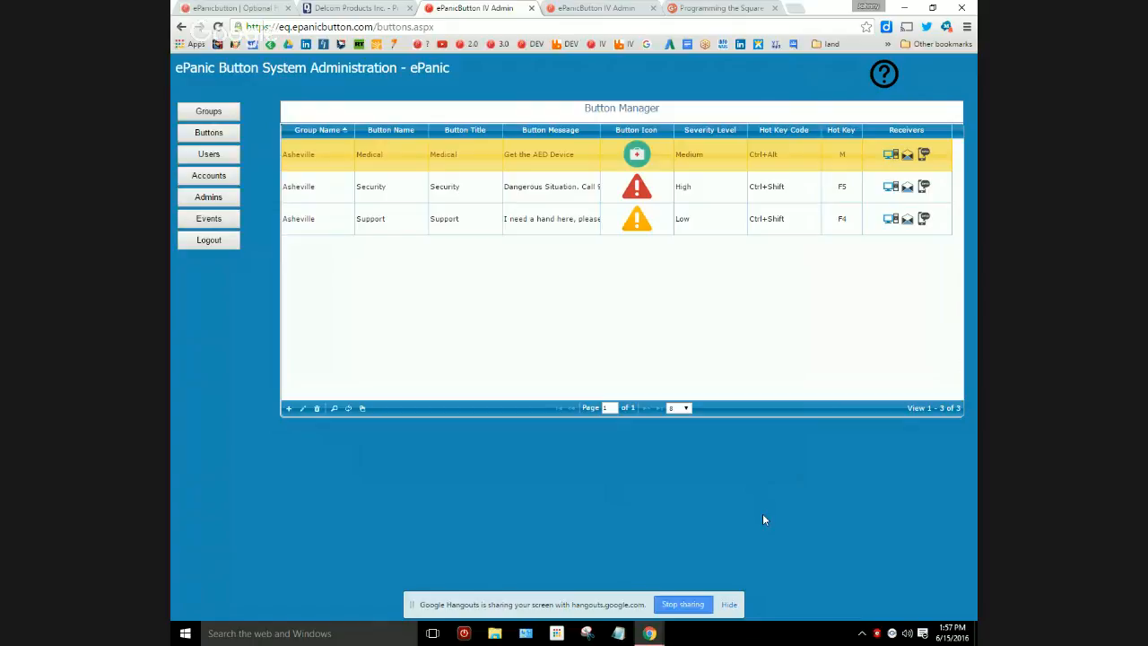
{"action": "key", "text": "ctrl+alt+m"}
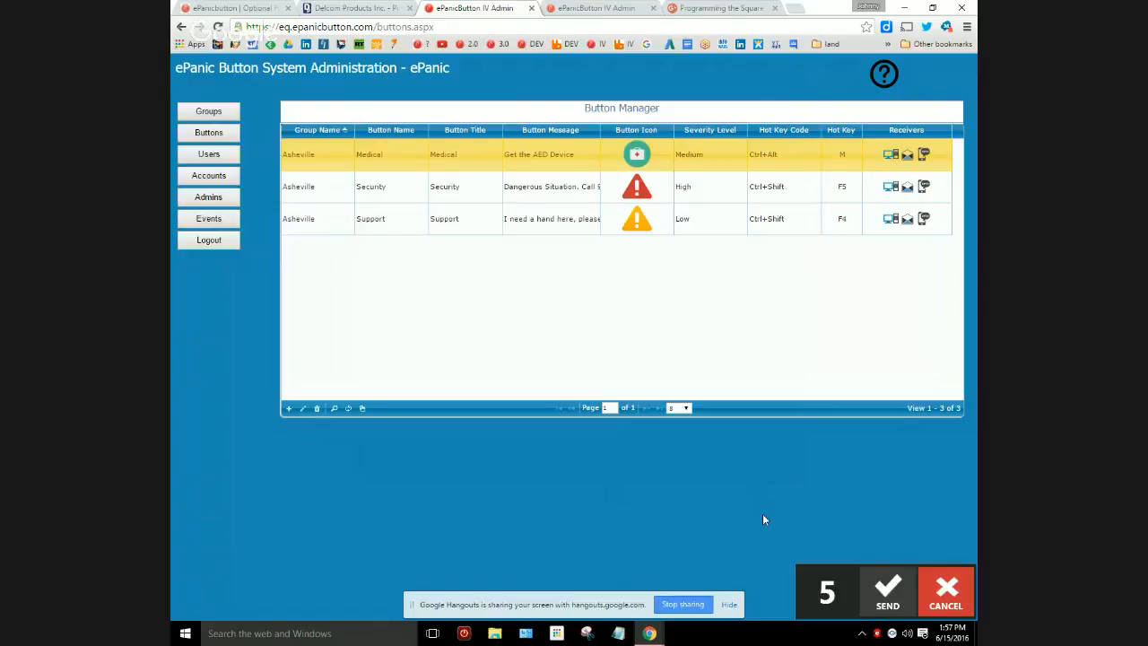
{"action": "left_click", "coordinate": [959, 604]}
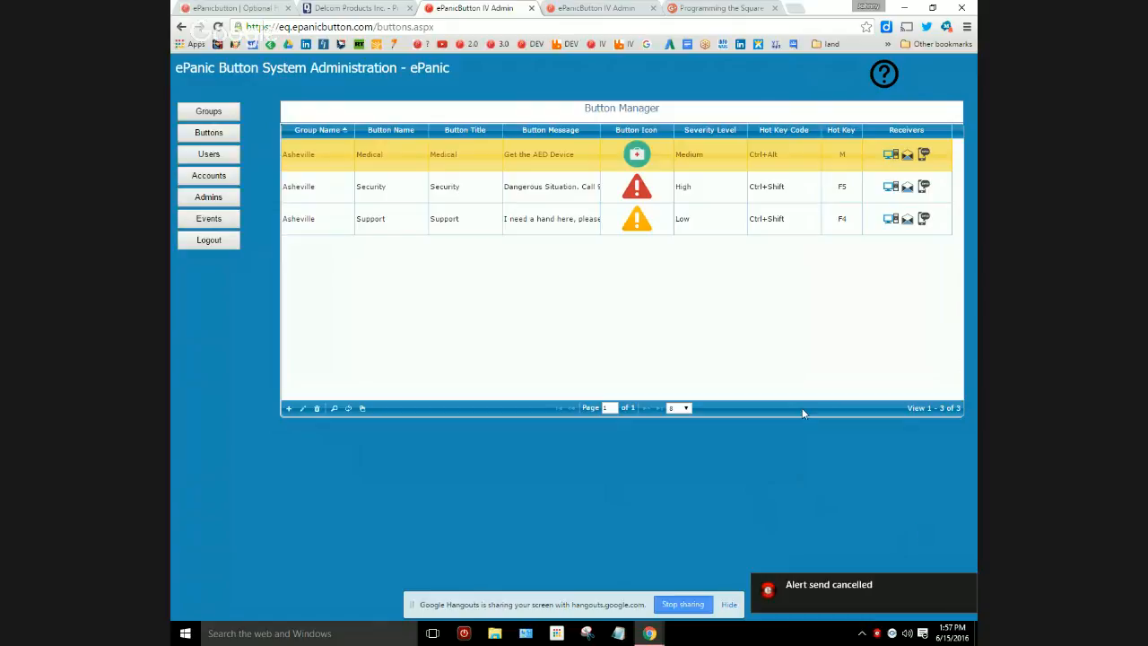
Go back to the Optional Hardware page and review the Delcom setup steps from setting the hot key to launching the utility.
{"action": "left_click", "coordinate": [250, 8]}
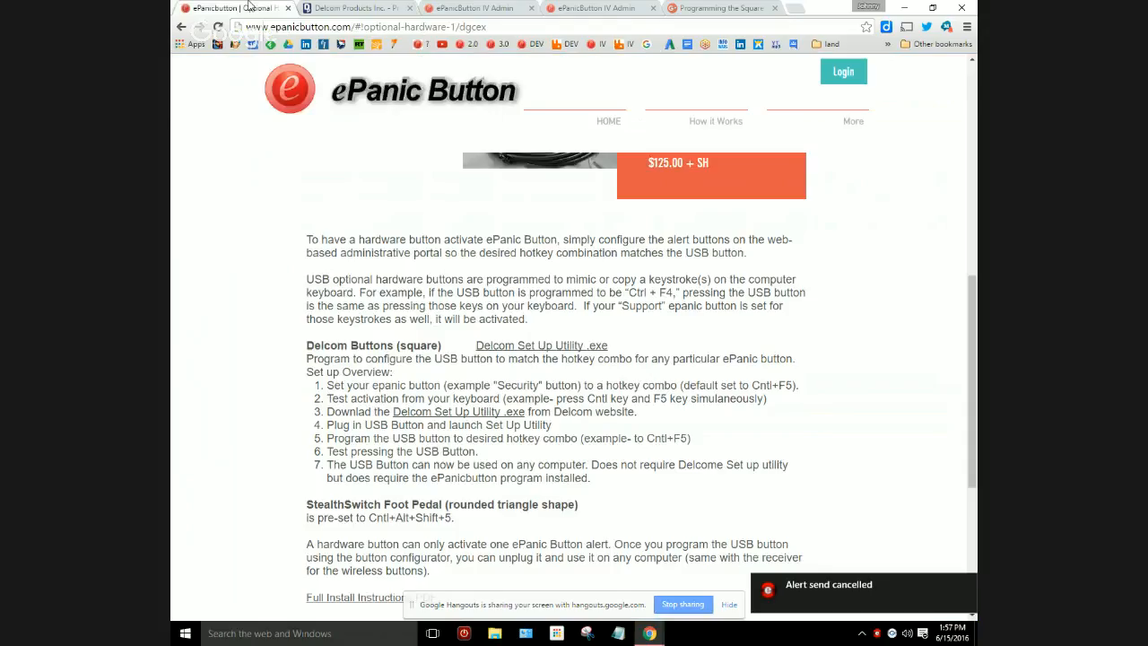
{"action": "scroll", "coordinate": [302, 328], "scroll_direction": "down", "scroll_amount": 1}
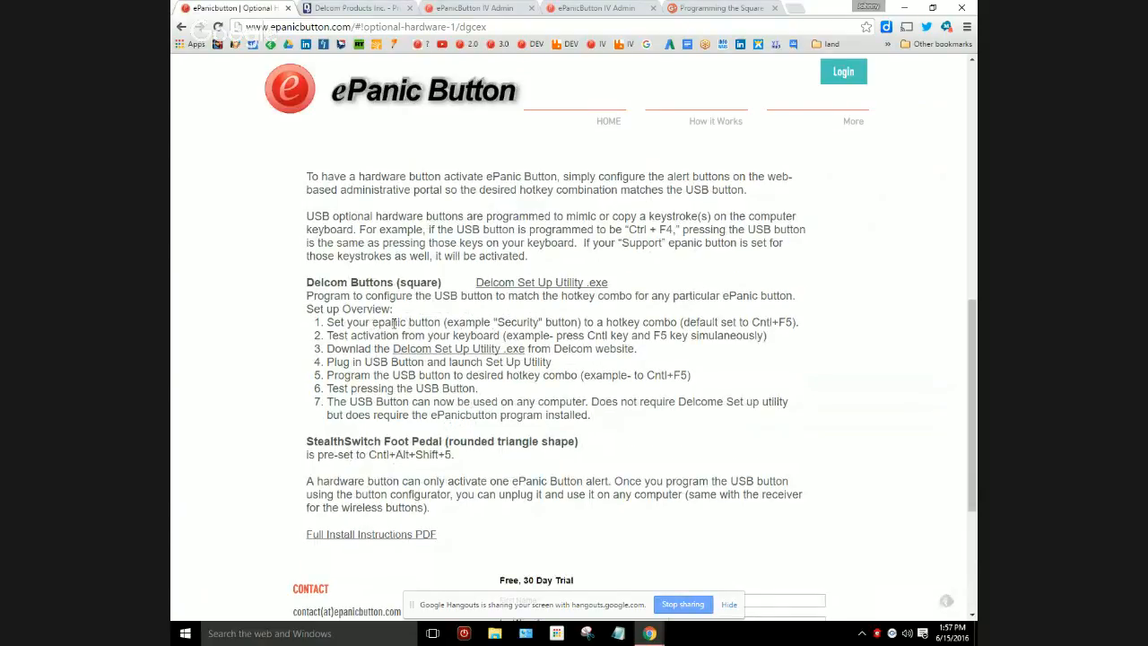
{"action": "left_click_drag", "start_coordinate": [371, 323], "coordinate": [677, 323]}
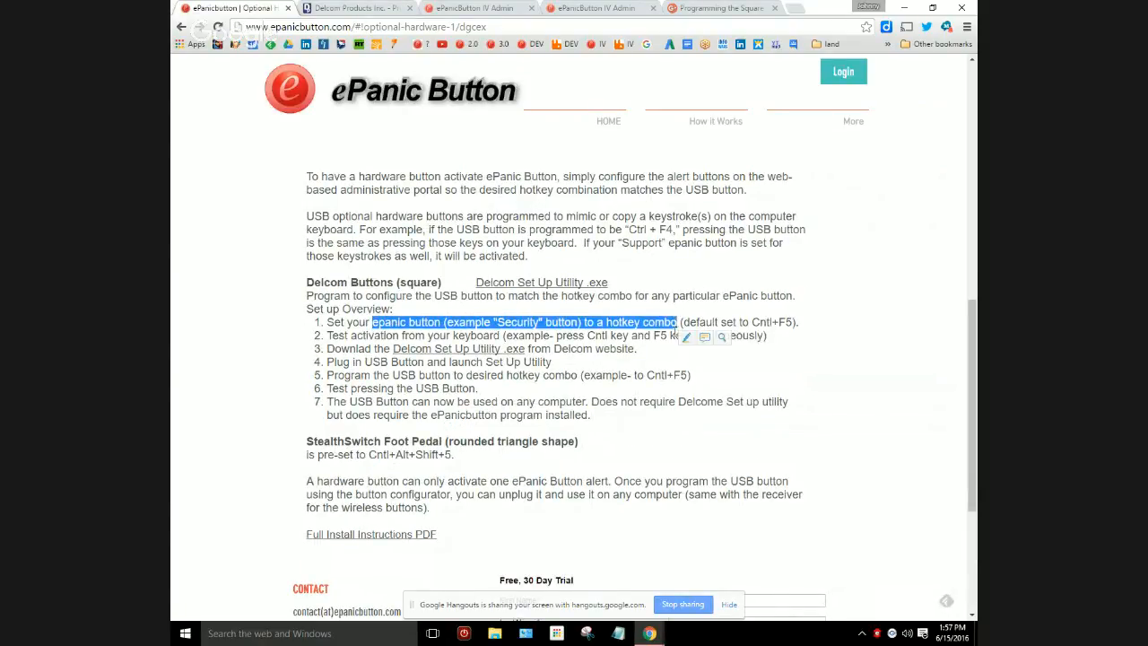
{"action": "left_click_drag", "start_coordinate": [329, 337], "coordinate": [520, 335]}
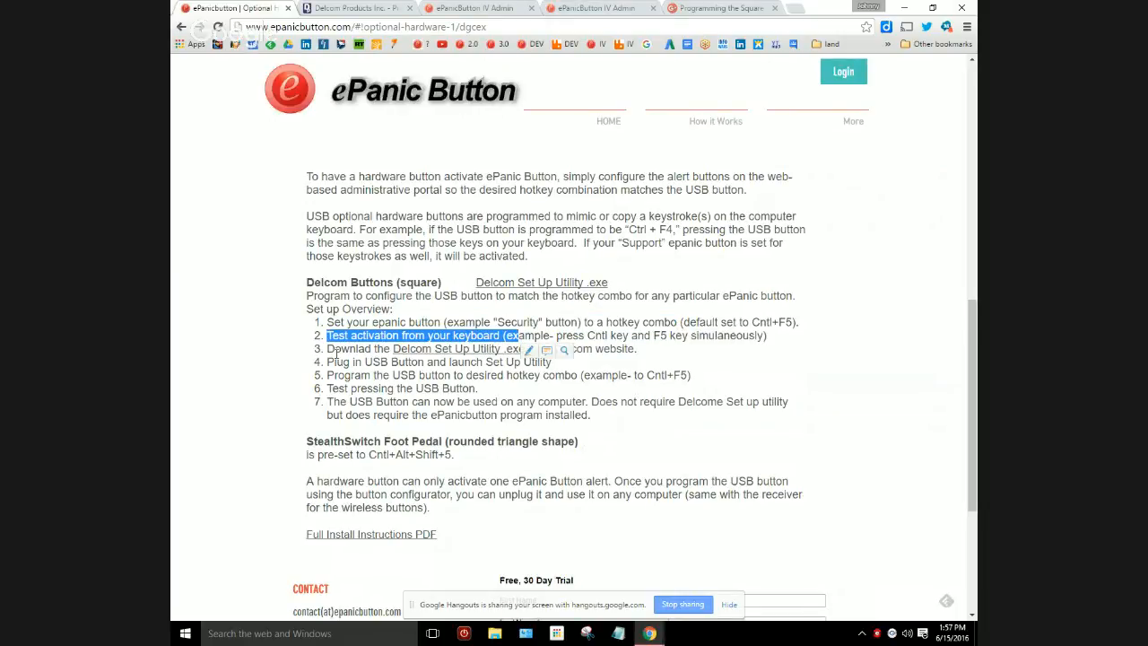
{"action": "left_click_drag", "start_coordinate": [328, 349], "coordinate": [484, 362]}
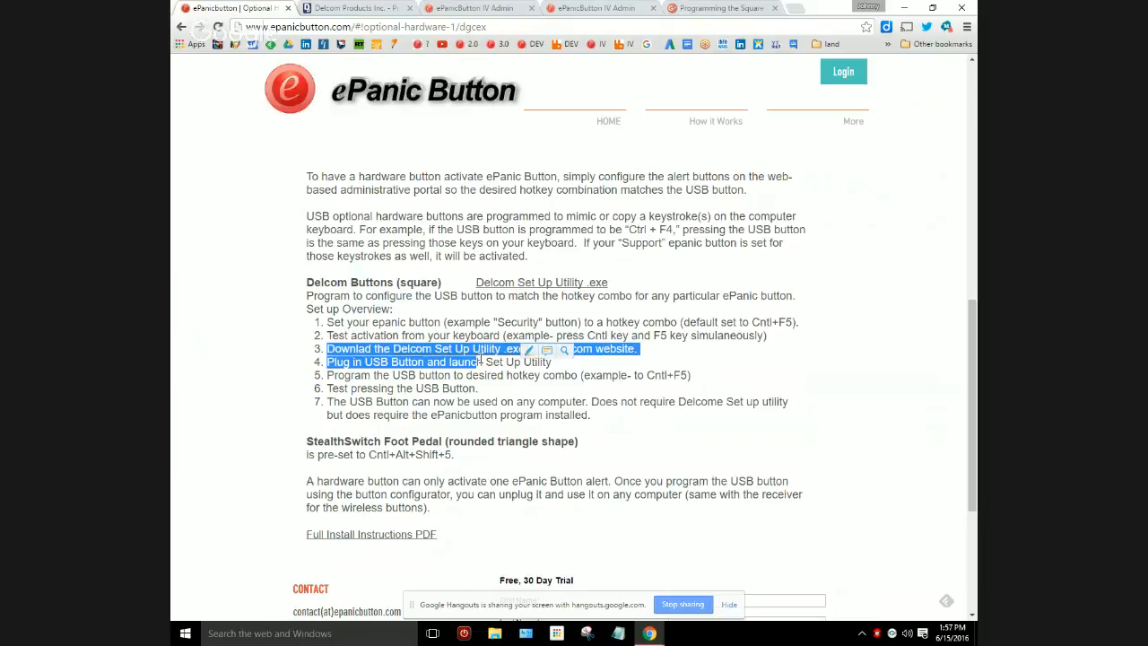
{"action": "left_click", "coordinate": [710, 361]}
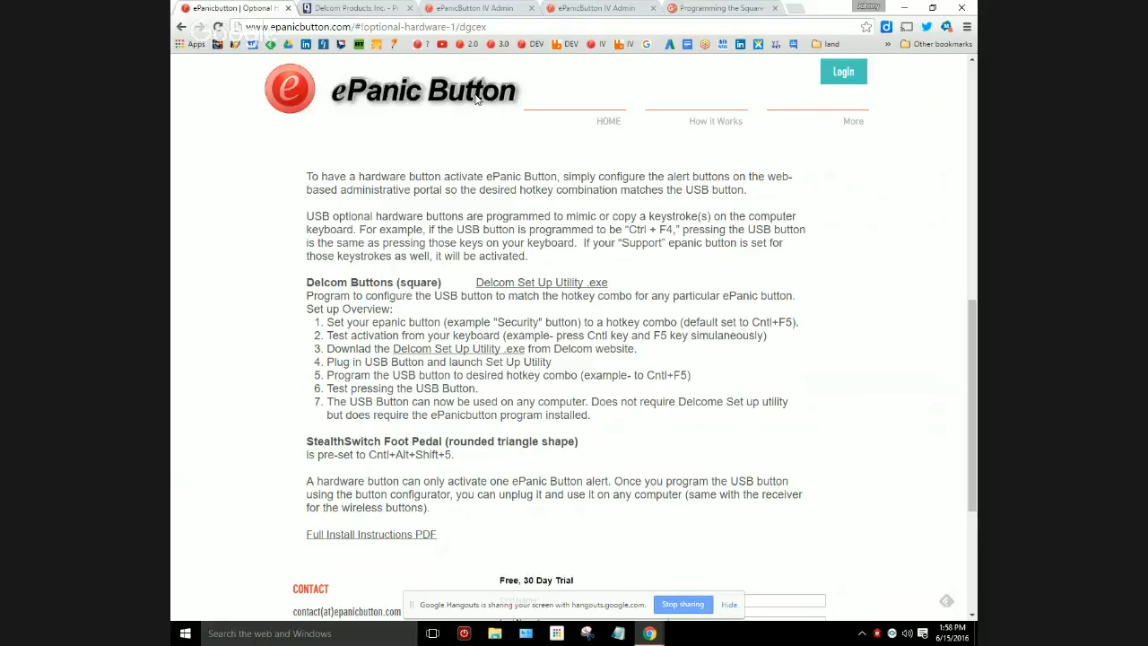
Open the ePanic Button Tutorials page and go from there to the Support page with the troubleshooting topics.
{"action": "mouse_move", "coordinate": [722, 130]}
{"action": "mouse_move", "coordinate": [832, 126]}
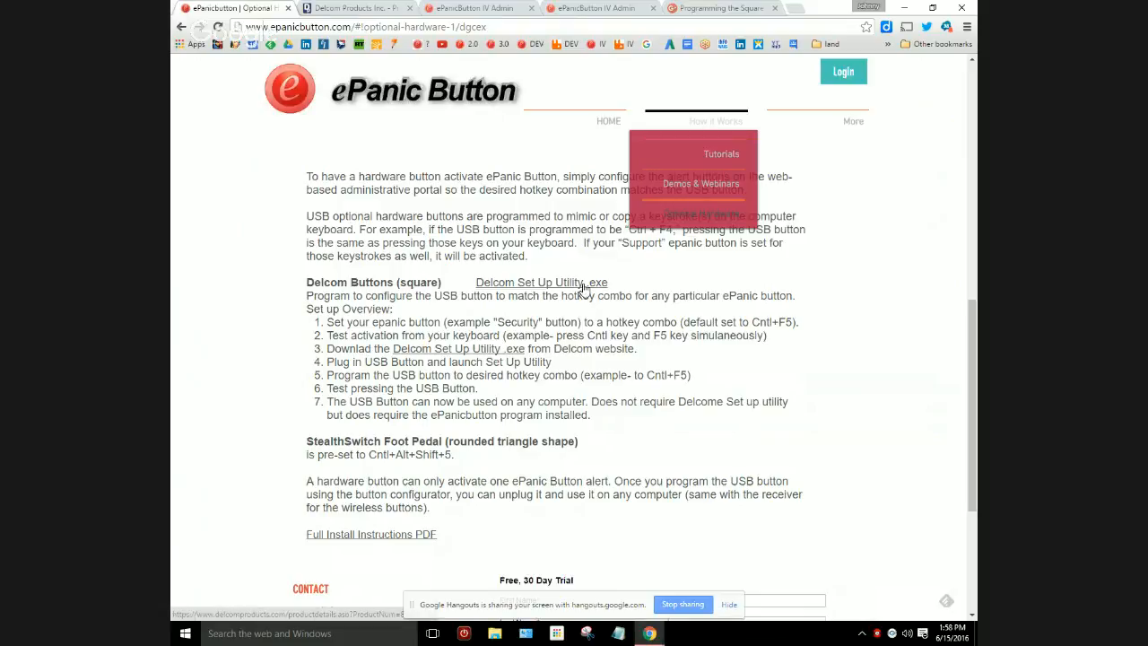
{"action": "left_click", "coordinate": [721, 154]}
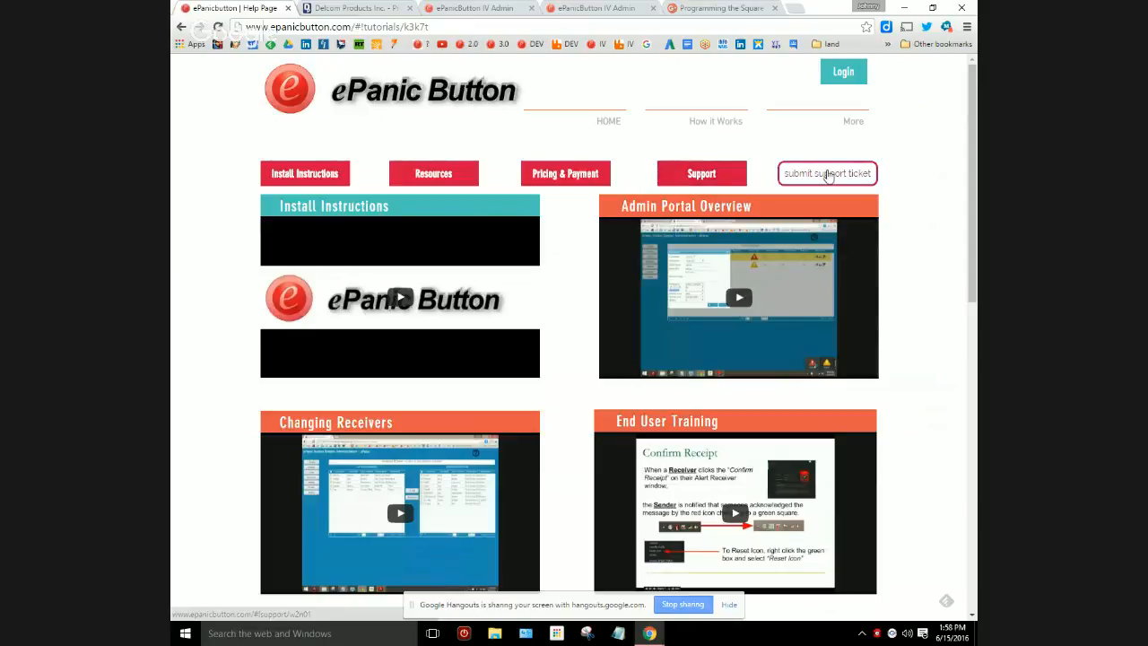
{"action": "left_click", "coordinate": [708, 177]}
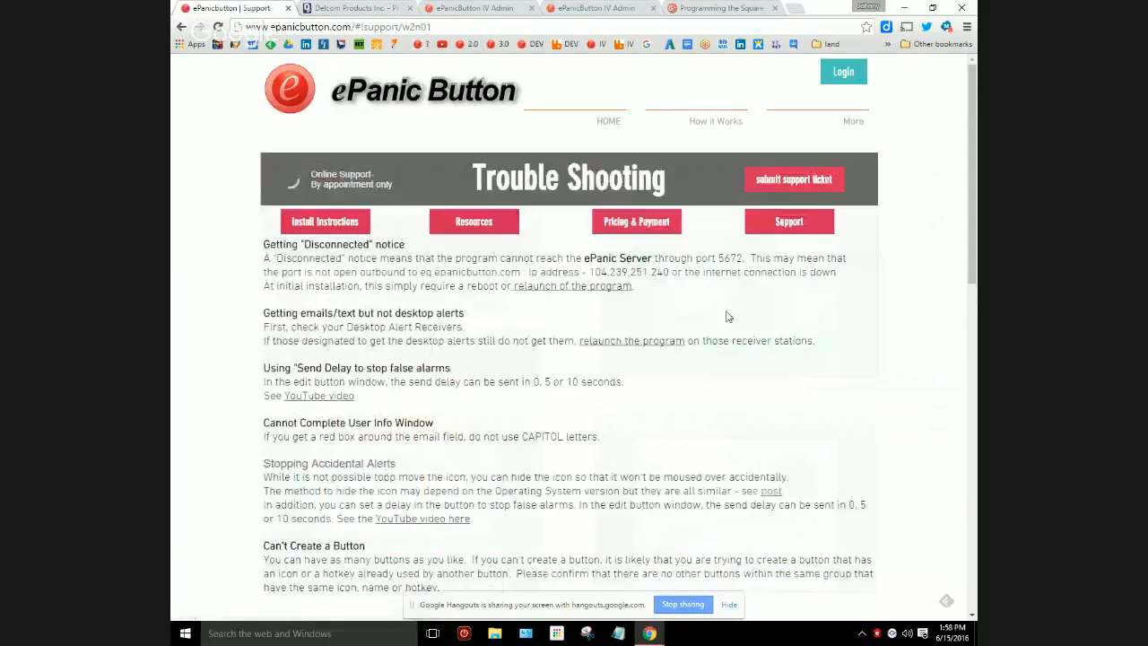